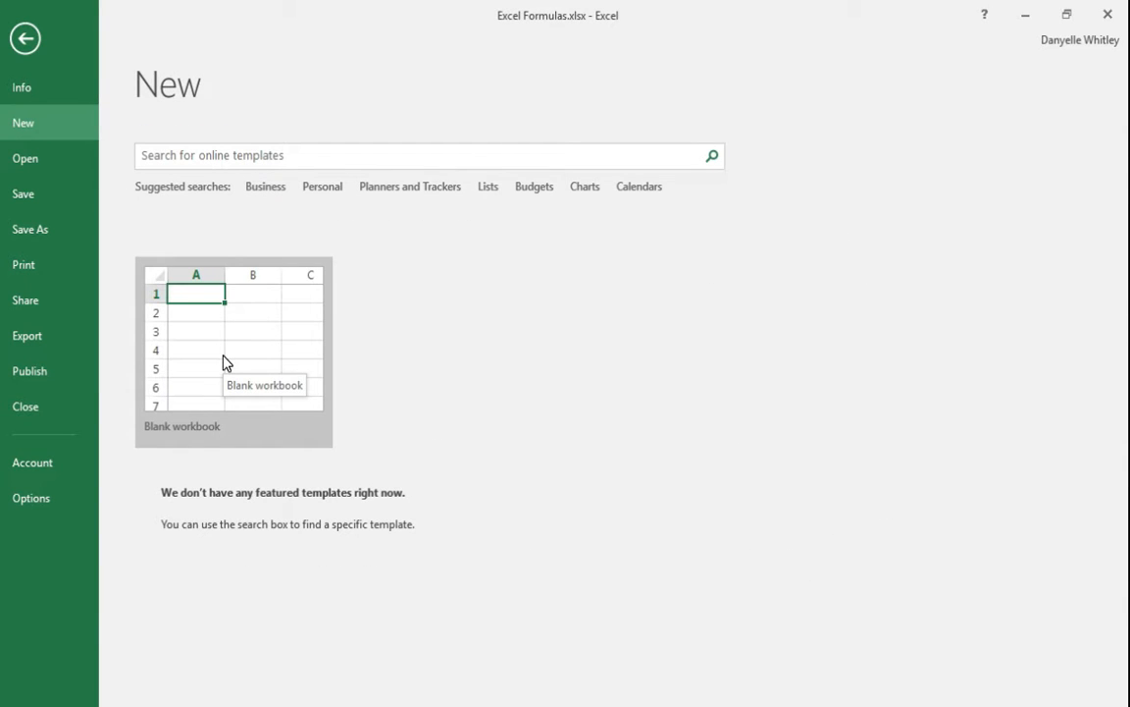
Step: Create a blank workbook, look over the practice table in Excel Formulas.xlsx and return to the blank workbook
left_click(224, 362)
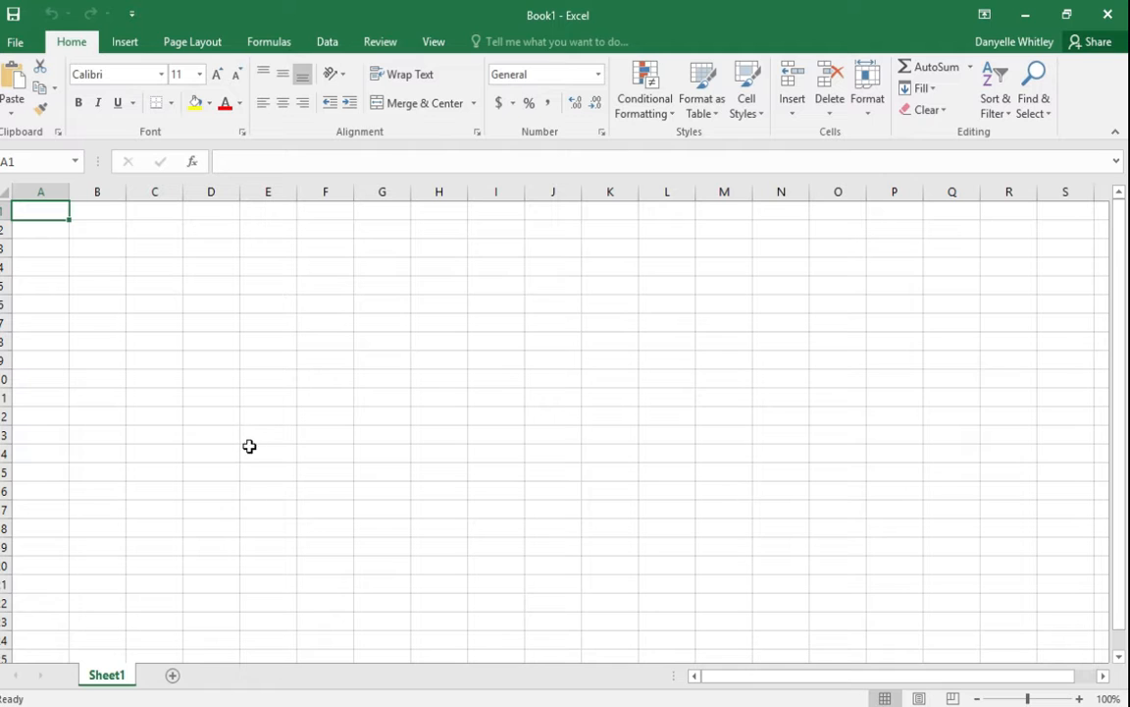
mouse_move(359, 705)
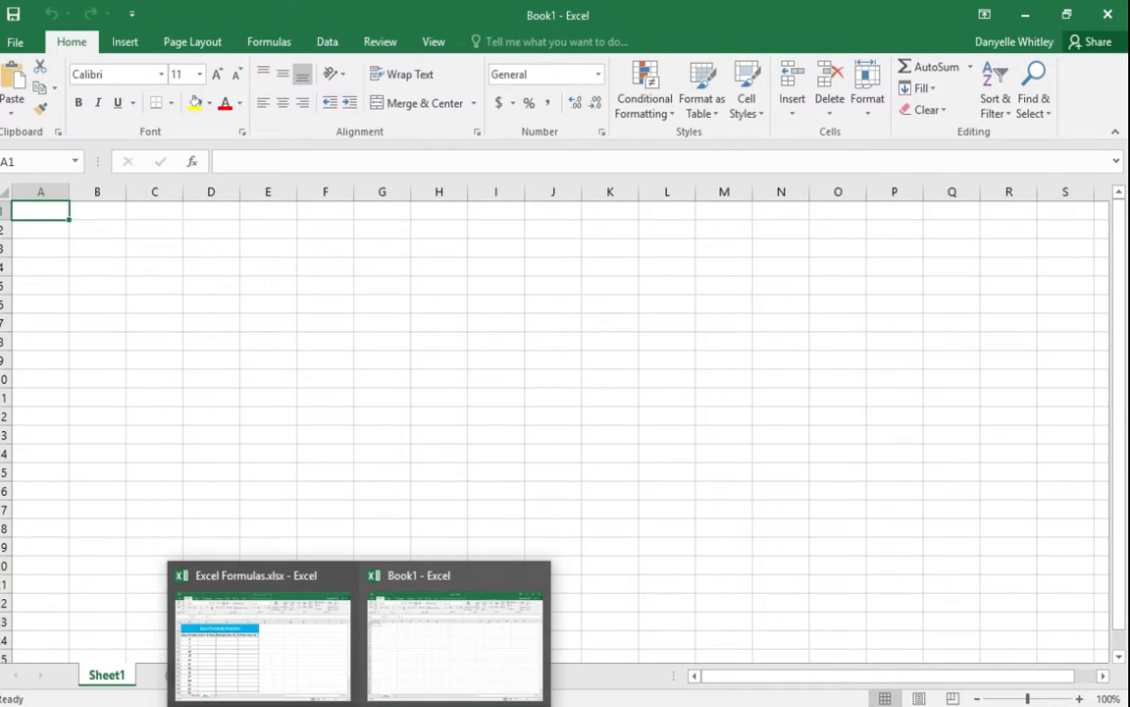
left_click(296, 641)
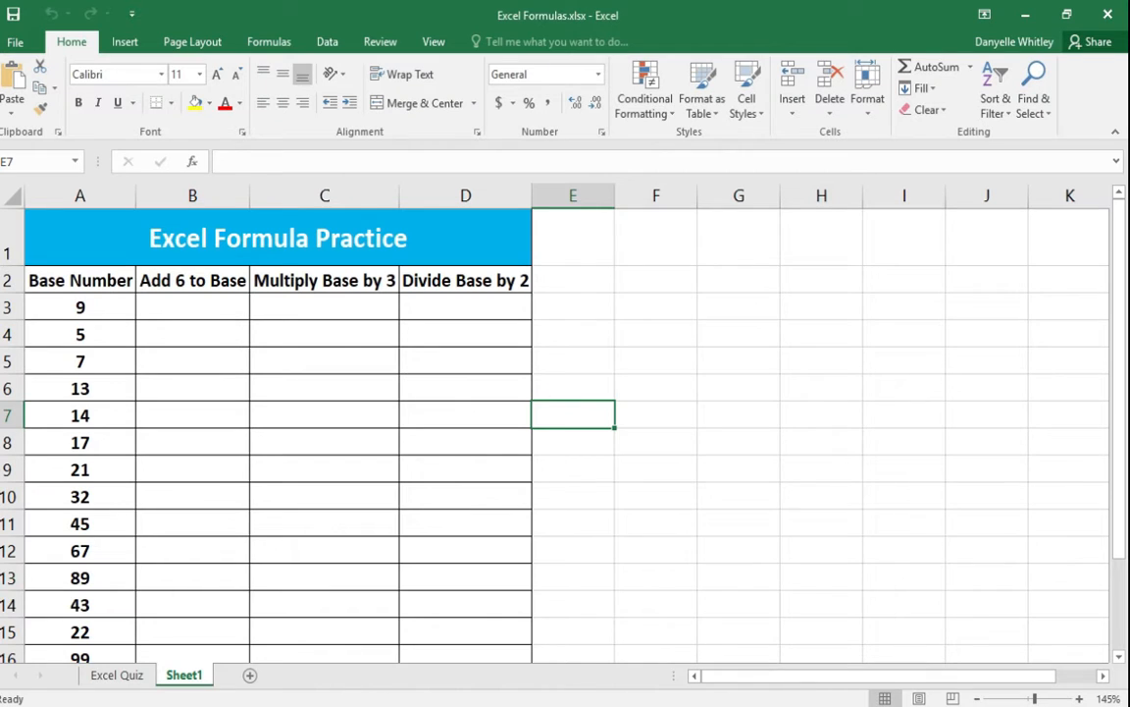
mouse_move(359, 705)
left_click(385, 676)
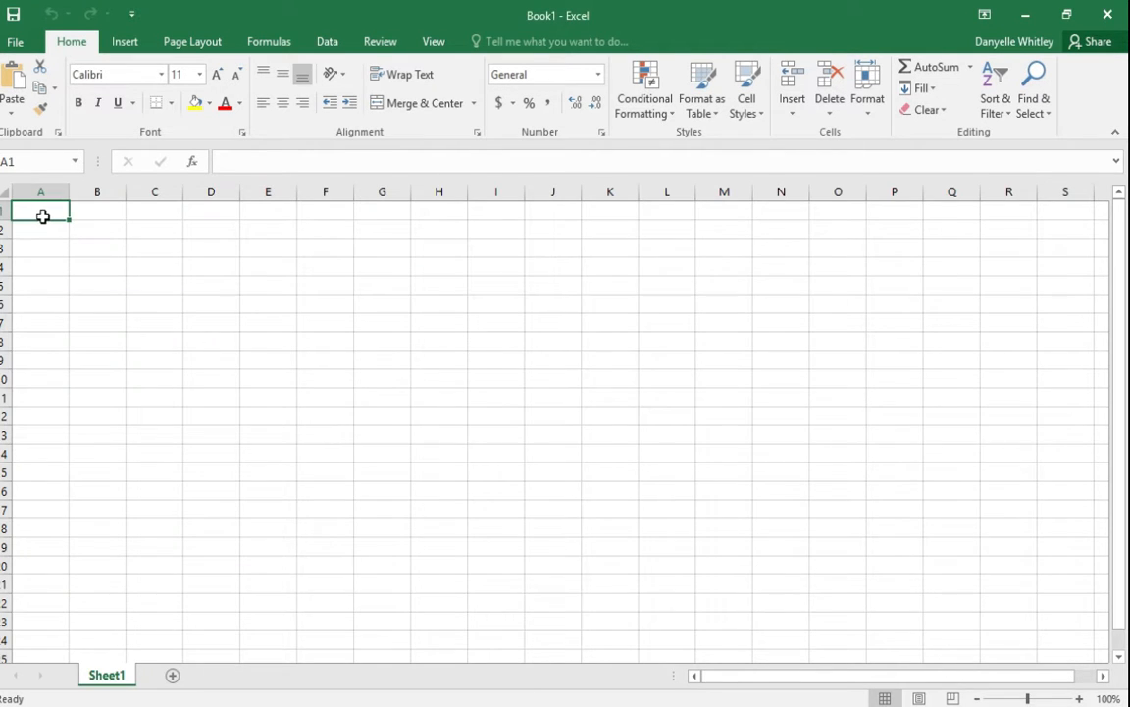
Step: Enter the title "Excel Formula Practice" in cell A1 of the blank workbook
left_click(232, 155)
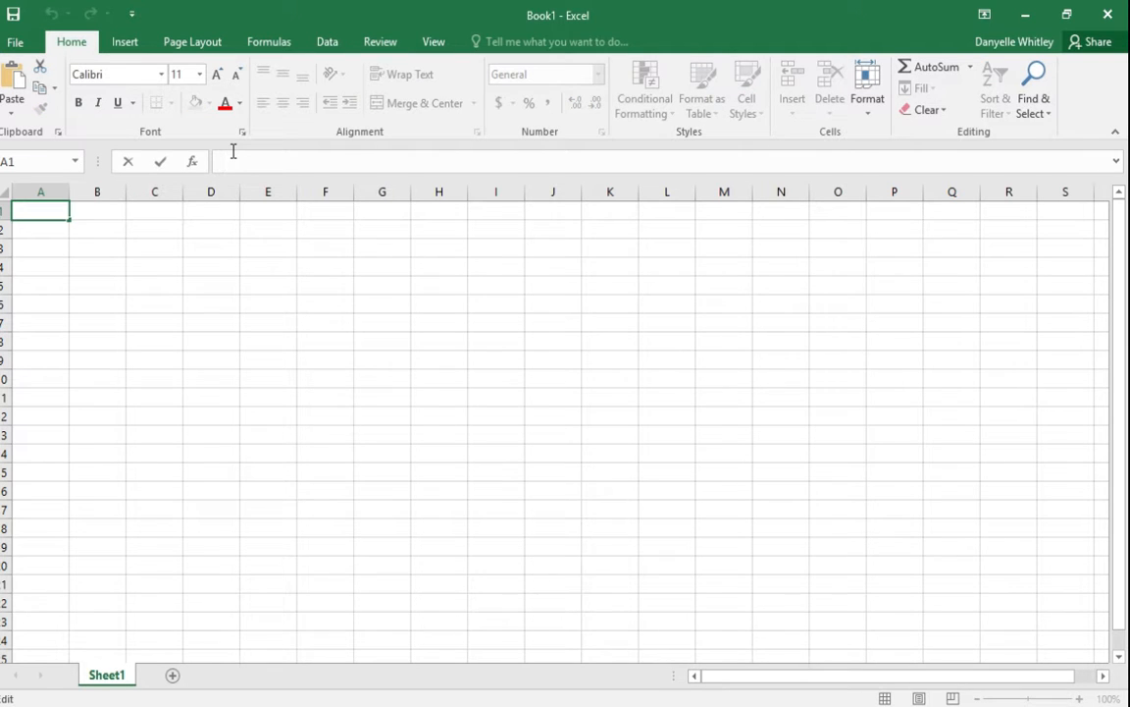
type("Excel Formula Practice")
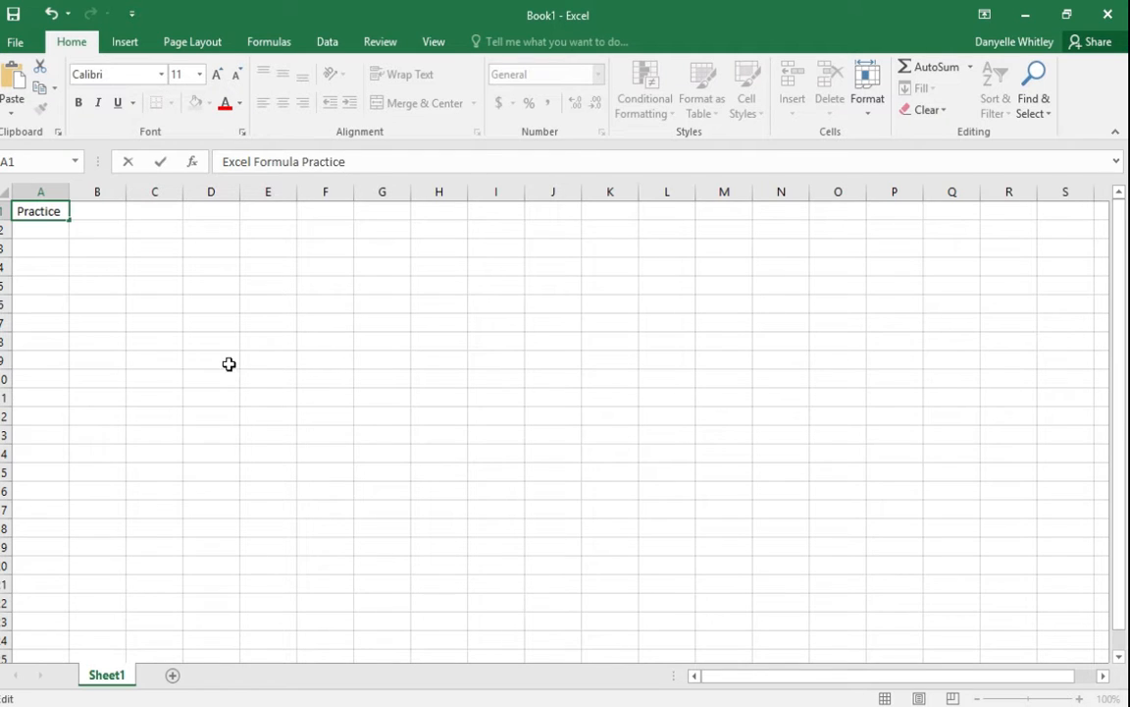
left_click(91, 261)
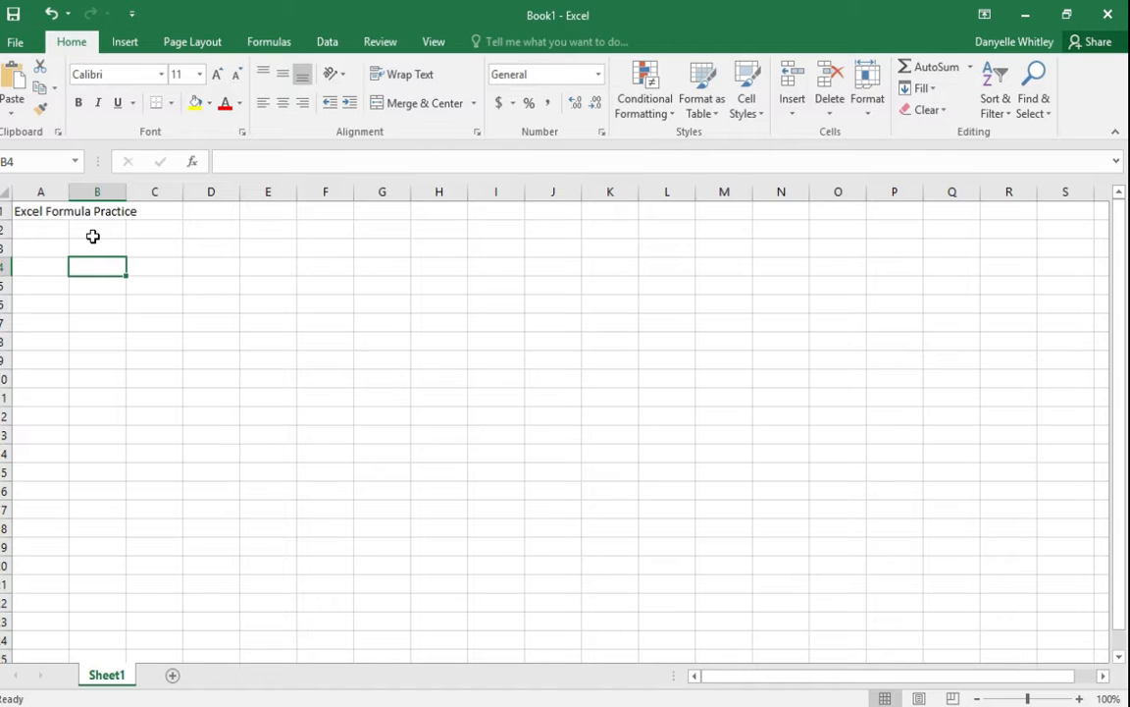
Step: Merge and center the title across cells A1 to E1
left_click(34, 213)
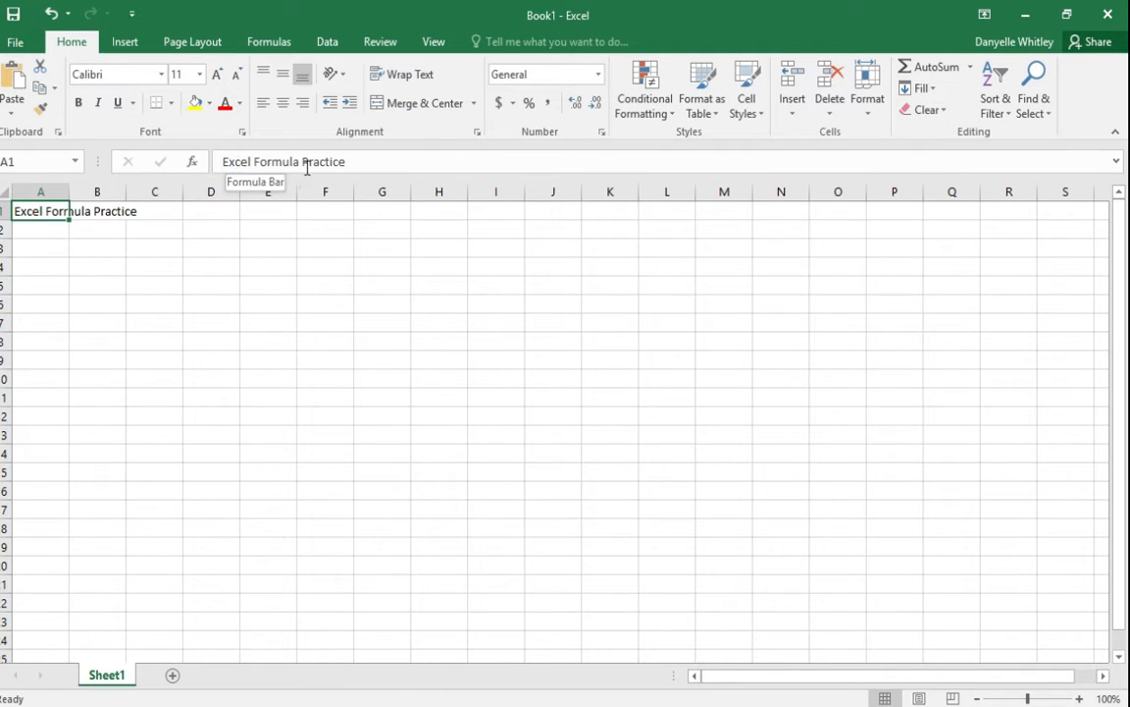
left_click(106, 213)
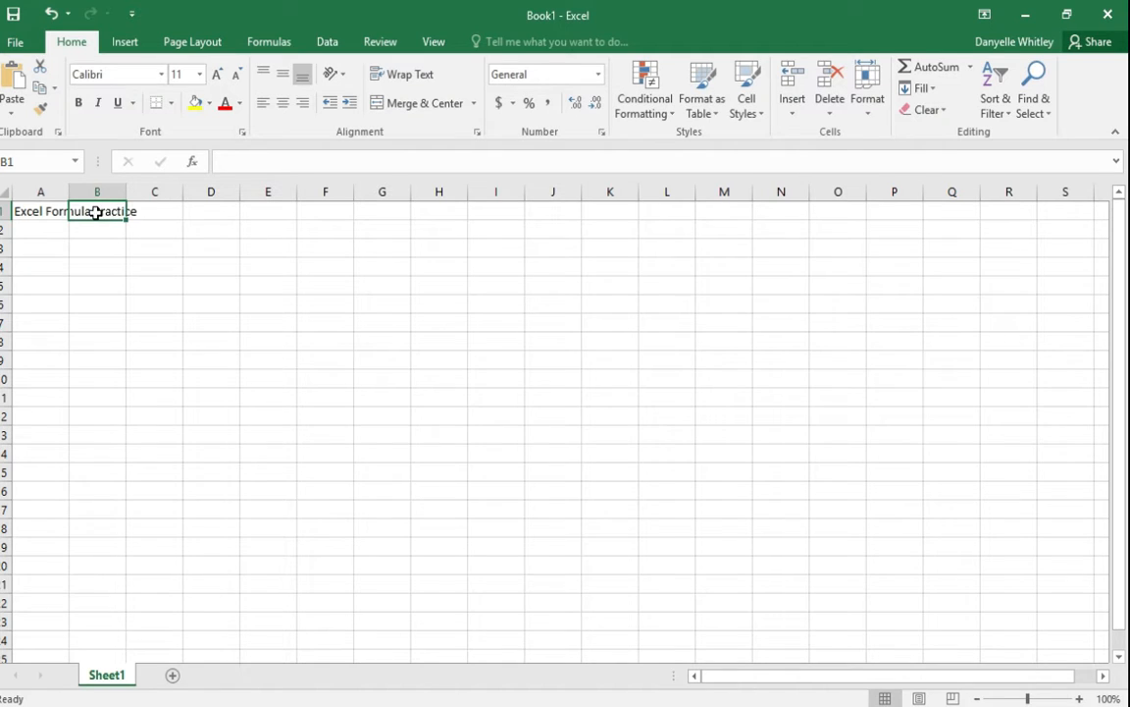
left_click(50, 212)
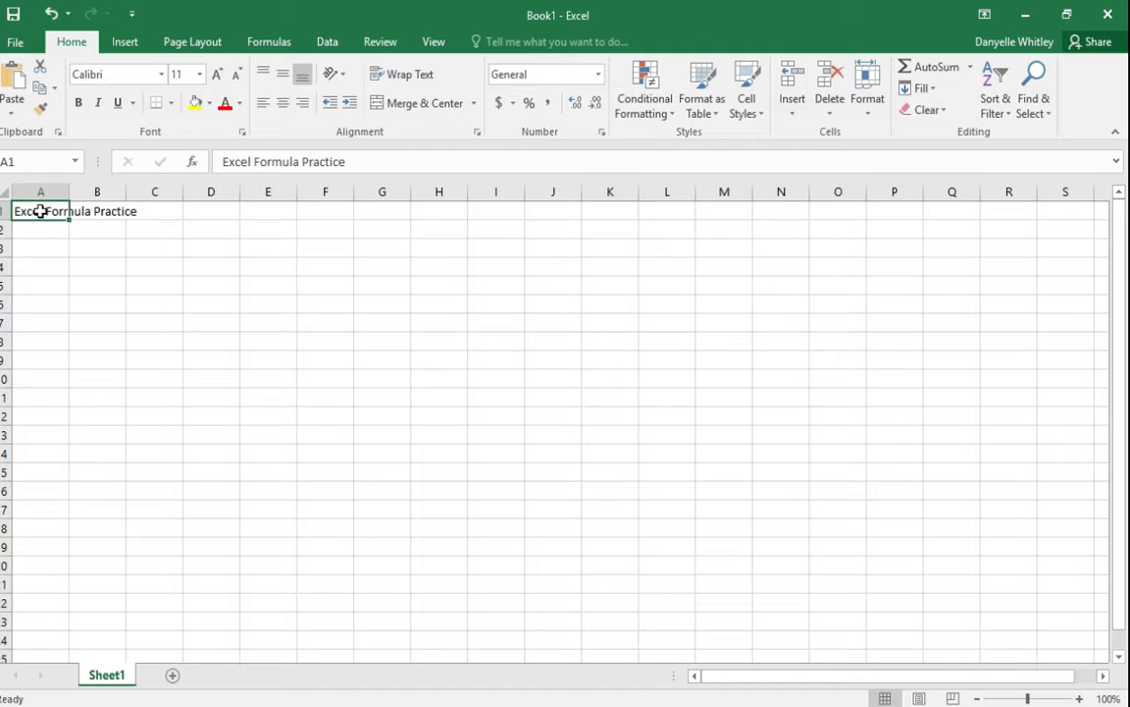
left_click_drag(39, 211, 254, 212)
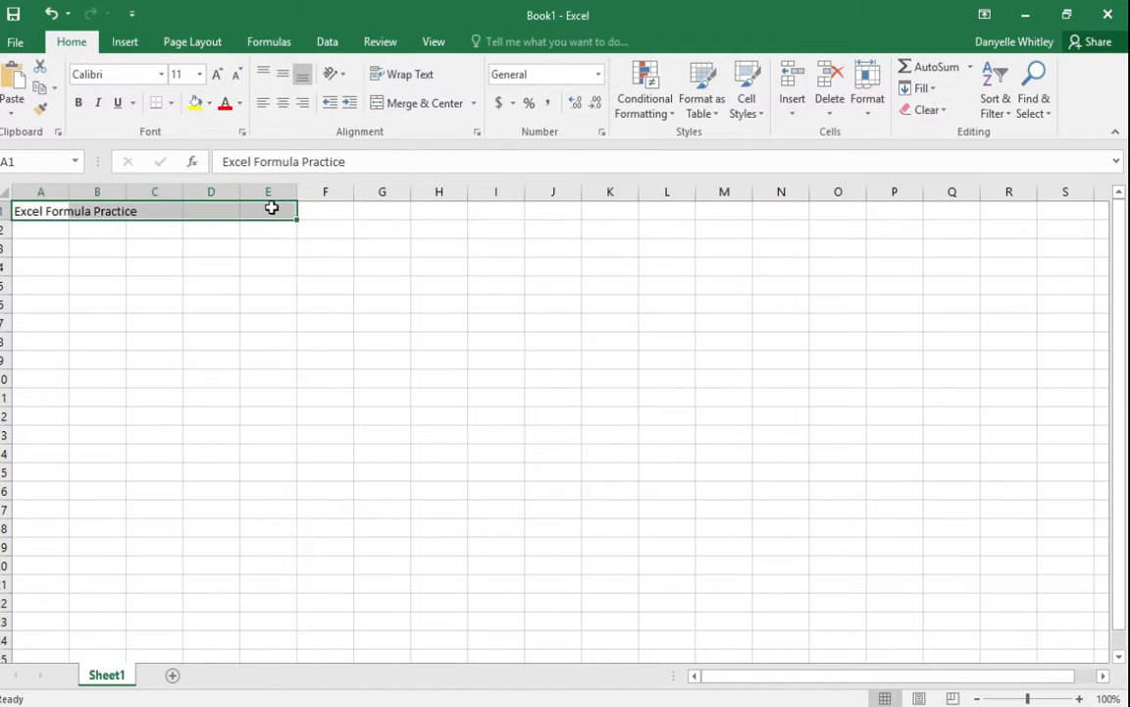
left_click(437, 111)
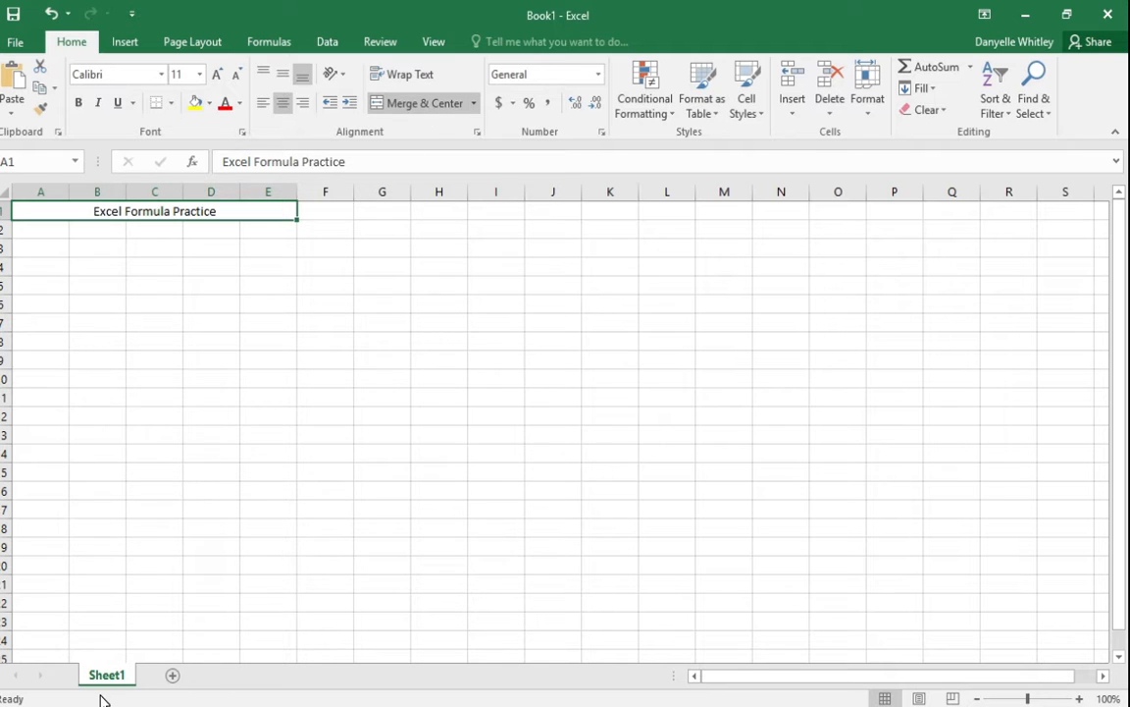
Step: Check the merged title cell in Excel Formulas.xlsx and return to Book1
mouse_move(359, 705)
left_click(363, 705)
left_click(265, 651)
left_click(282, 228)
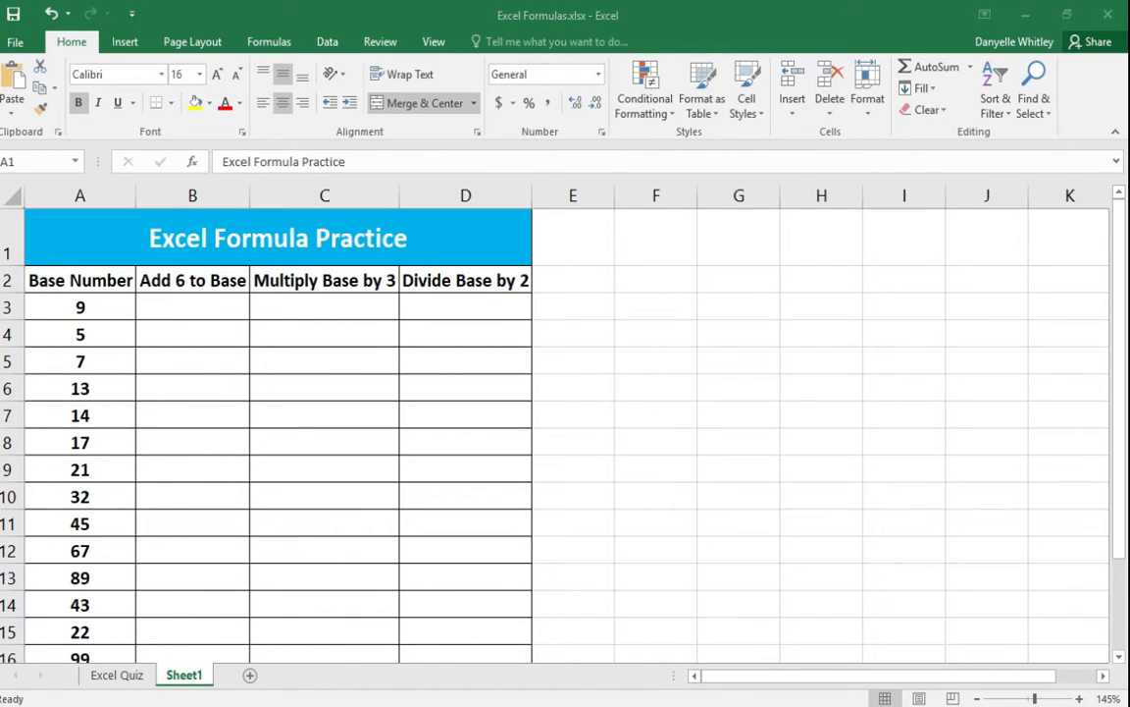
mouse_move(364, 705)
left_click(412, 648)
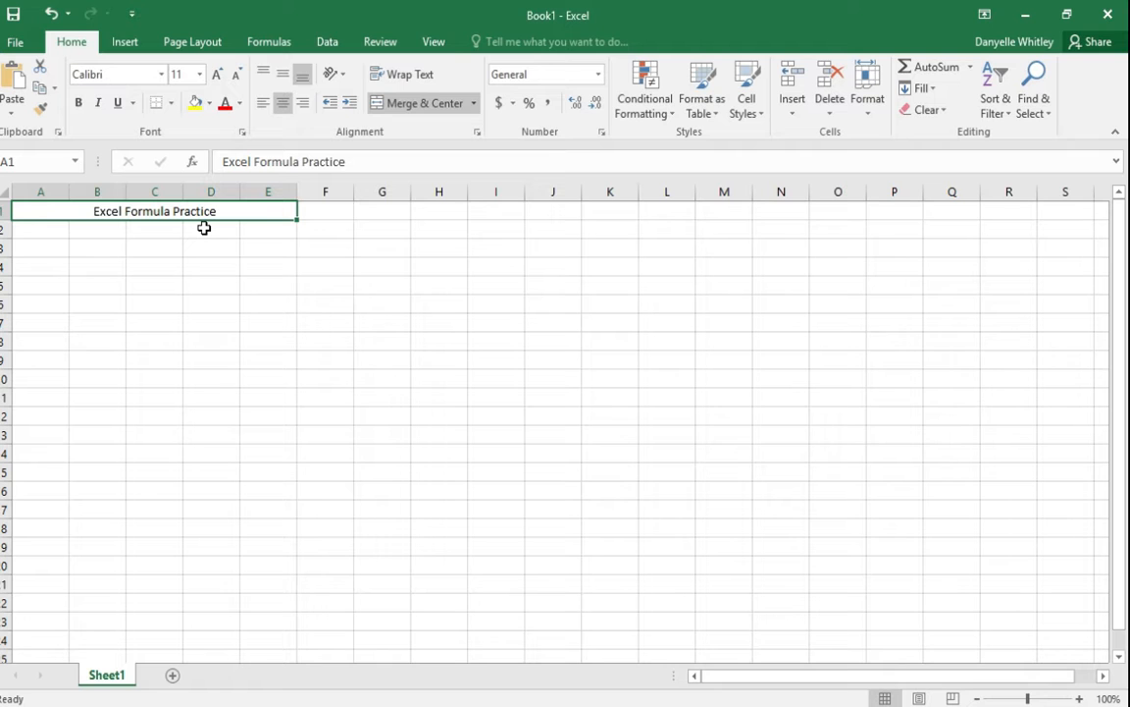
key("ctrl+z")
left_click(203, 226)
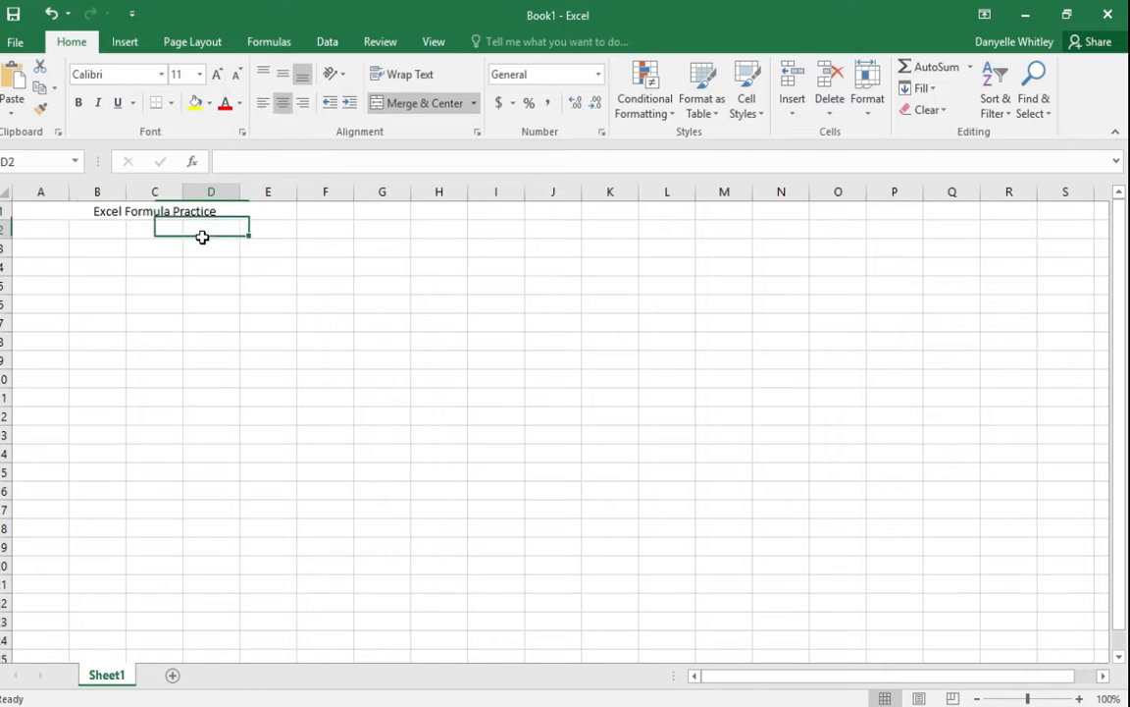
key("ctrl+y")
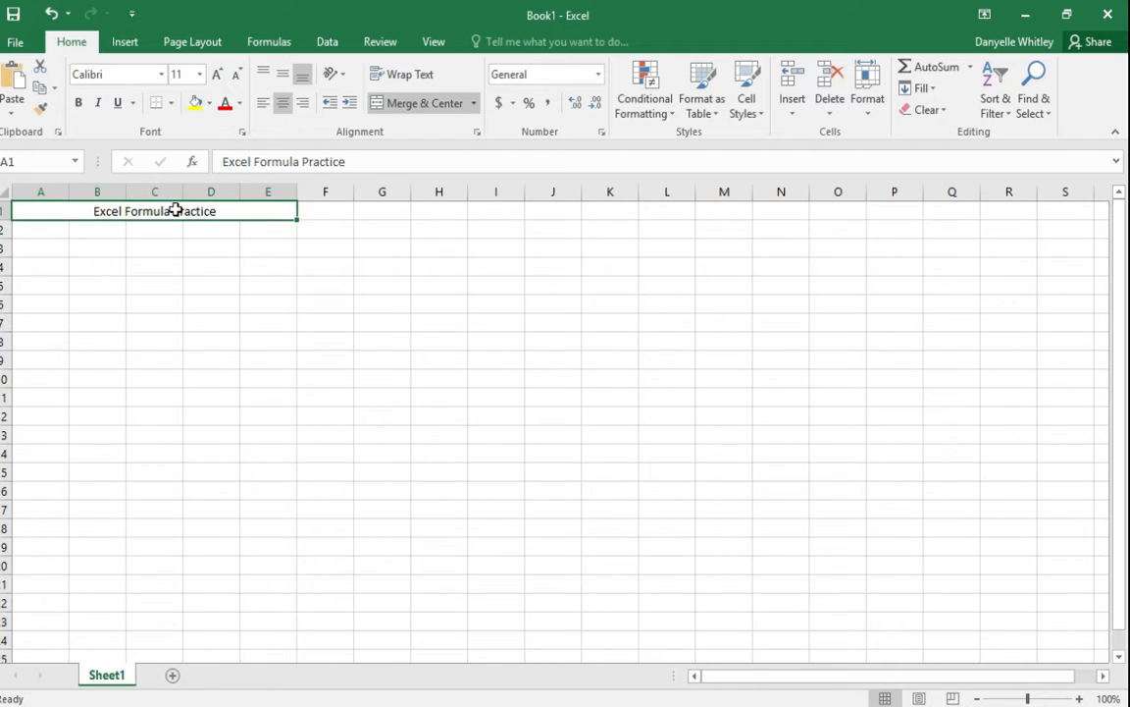
left_click(179, 245)
left_click(181, 208)
left_click(181, 267)
left_click(247, 332)
left_click(299, 305)
left_click(257, 265)
left_click(212, 283)
left_click(101, 262)
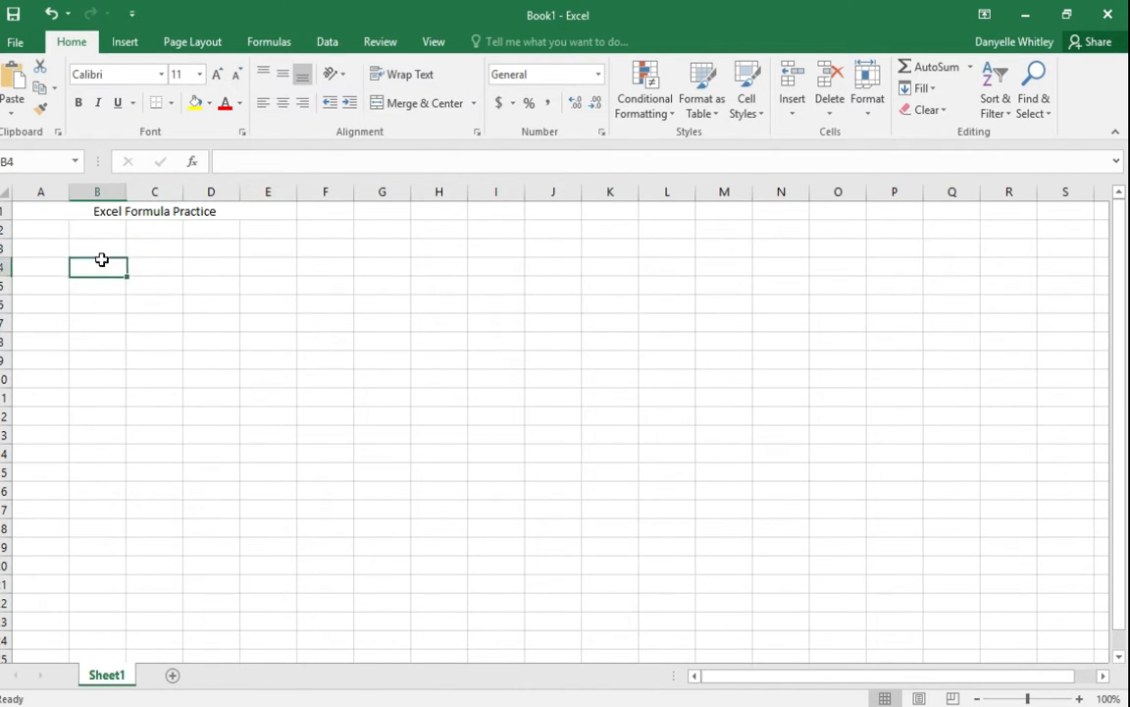
left_click(119, 214)
left_click(167, 262)
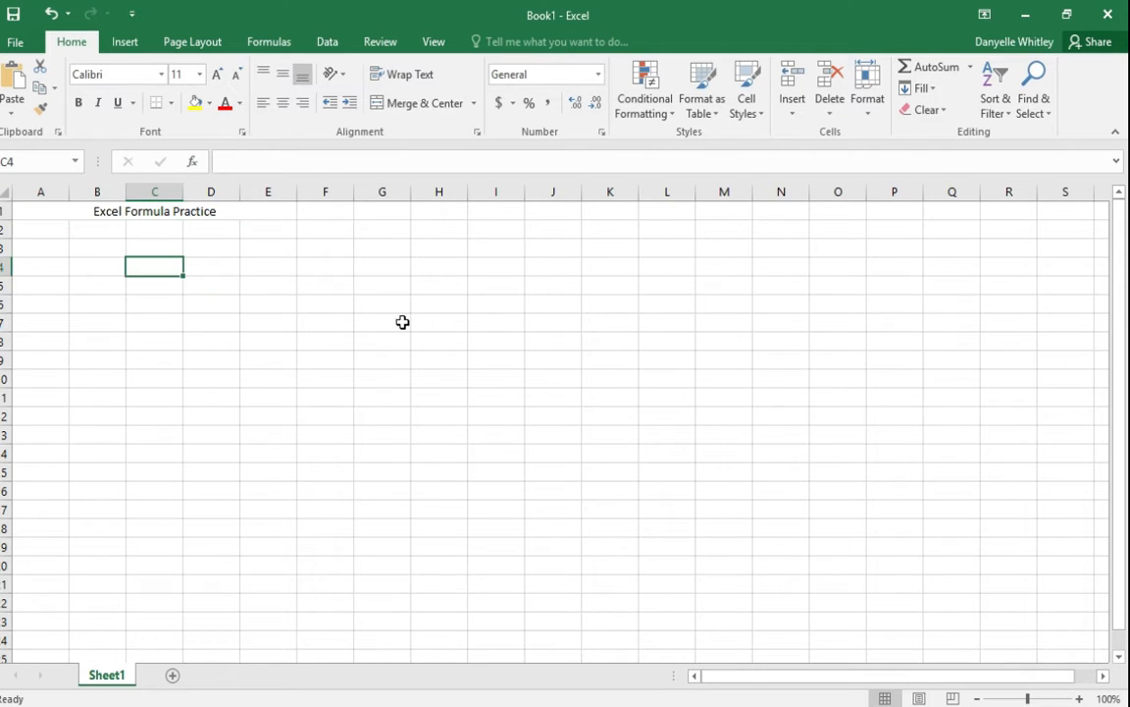
left_click(402, 322)
left_click(442, 299)
left_click(321, 299)
left_click(196, 319)
left_click(149, 296)
left_click(91, 278)
left_click(111, 246)
left_click(156, 250)
left_click(211, 284)
left_click(284, 302)
left_click(312, 270)
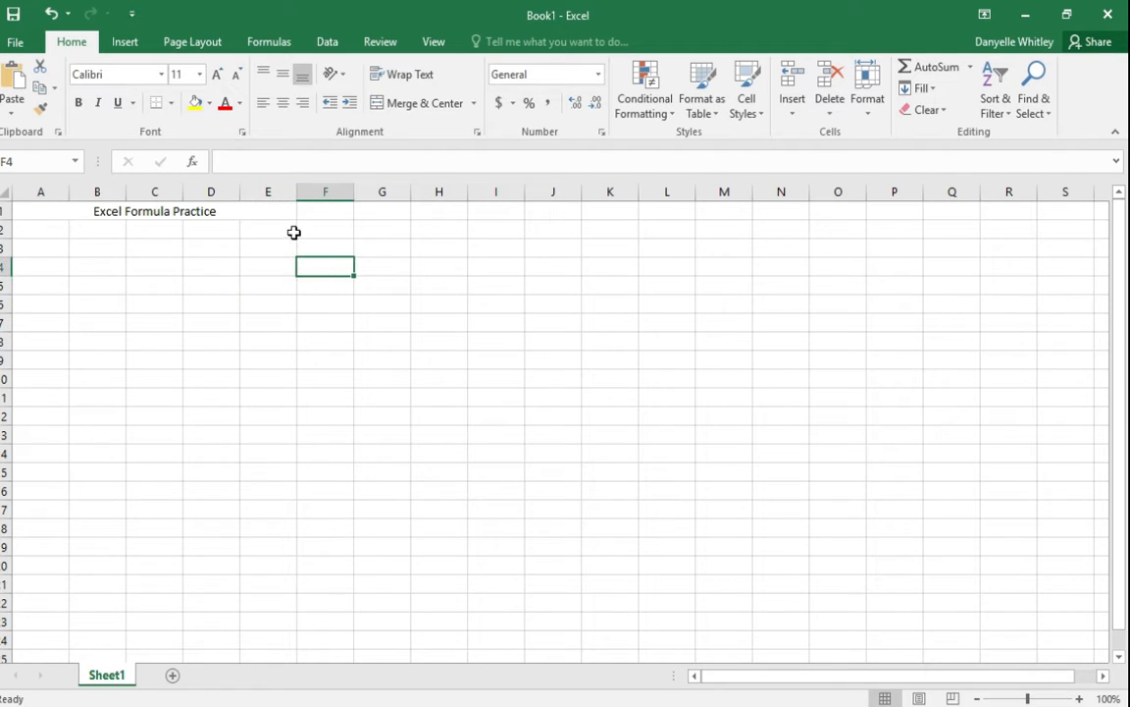
left_click(294, 232)
Step: Enlarge the merged title in row 1 to font size 24
left_click(179, 214)
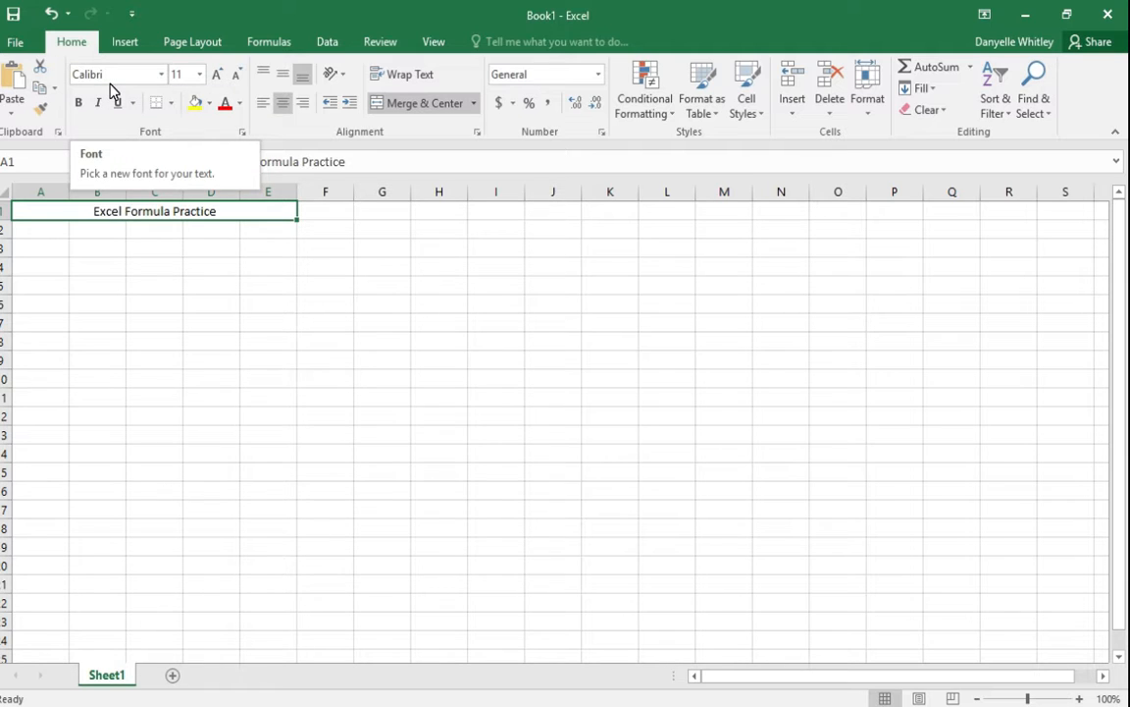
left_click(199, 75)
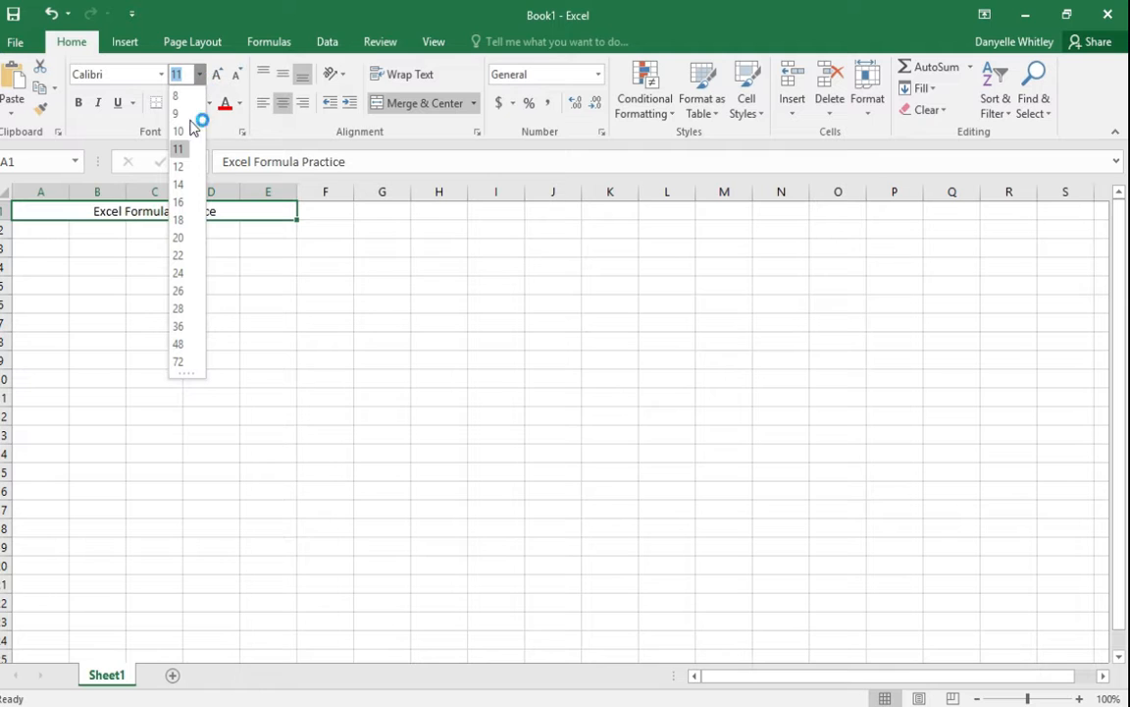
left_click(178, 202)
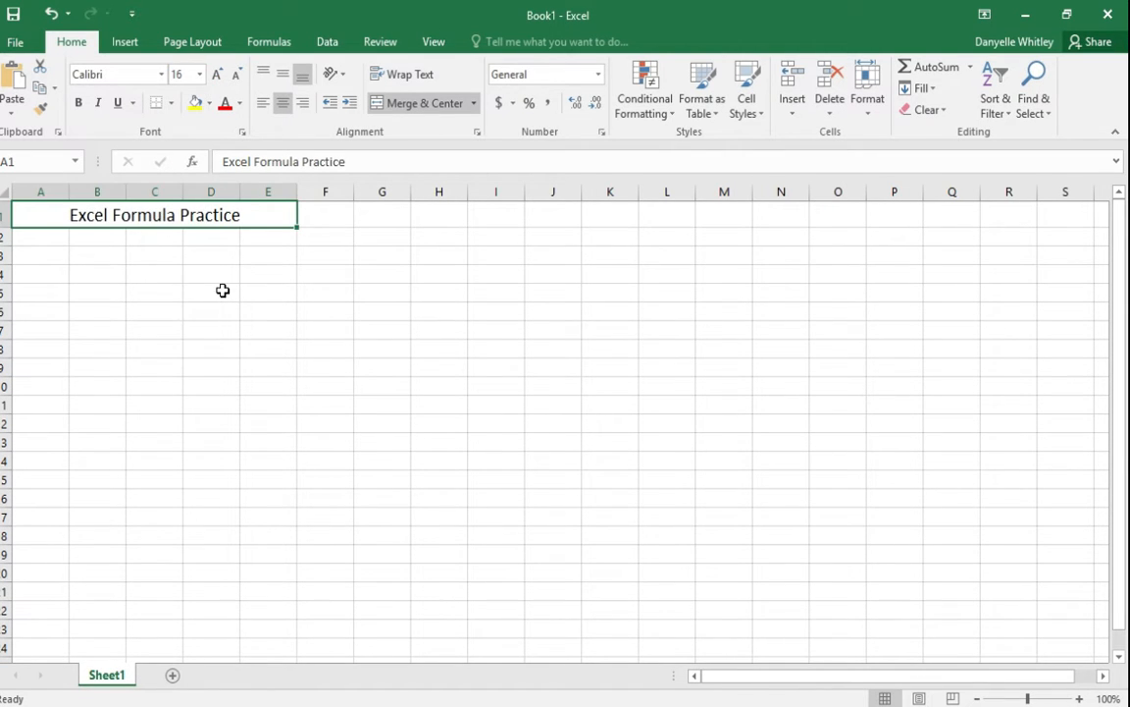
left_click(218, 79)
left_click(218, 79)
left_click(218, 78)
left_click(218, 78)
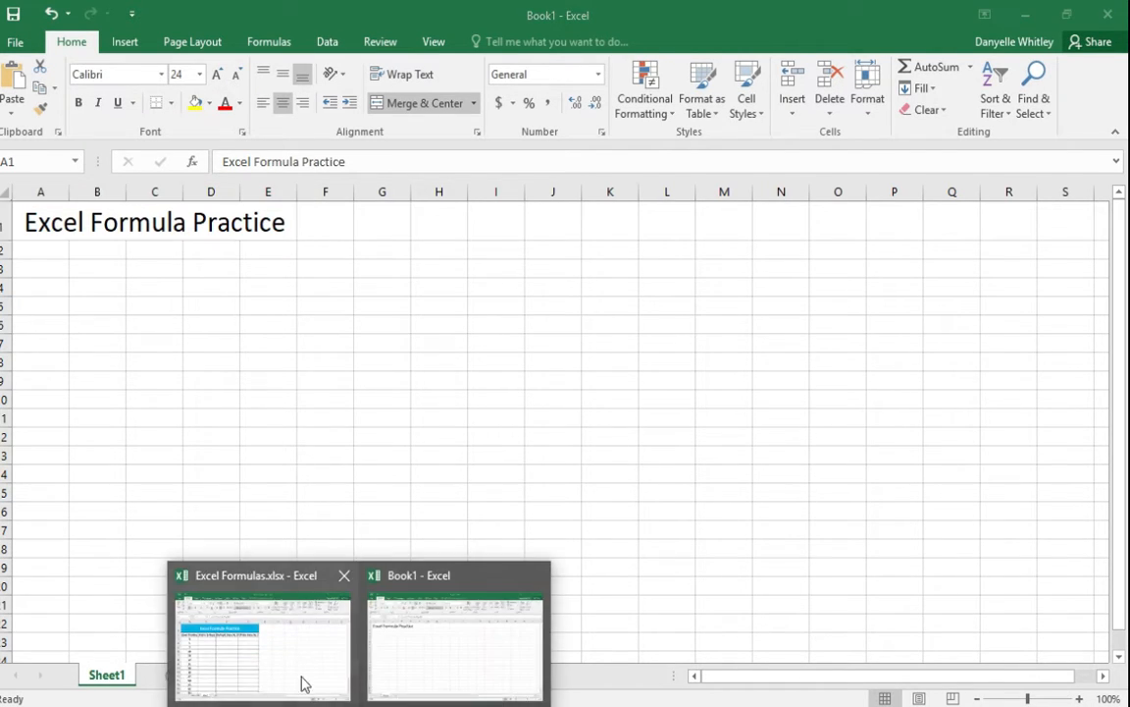
Step: Compare the title formatting and row height in Excel Formulas.xlsx, returning to Book1
left_click(303, 681)
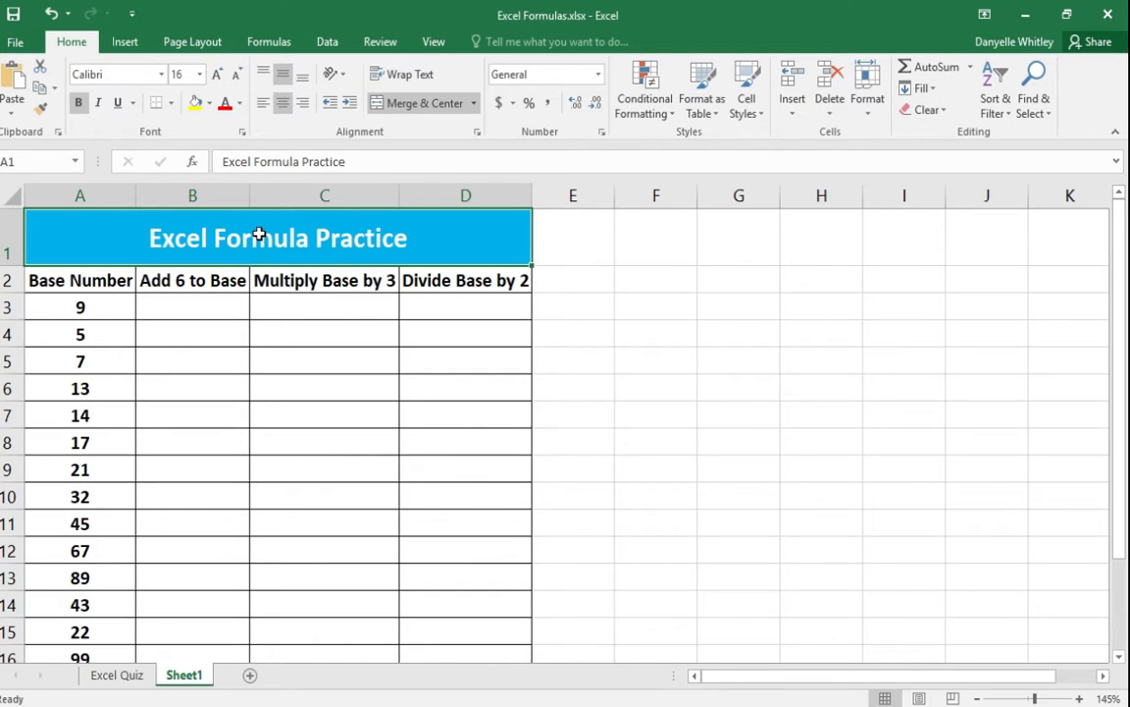
left_click(9, 266)
left_click(391, 676)
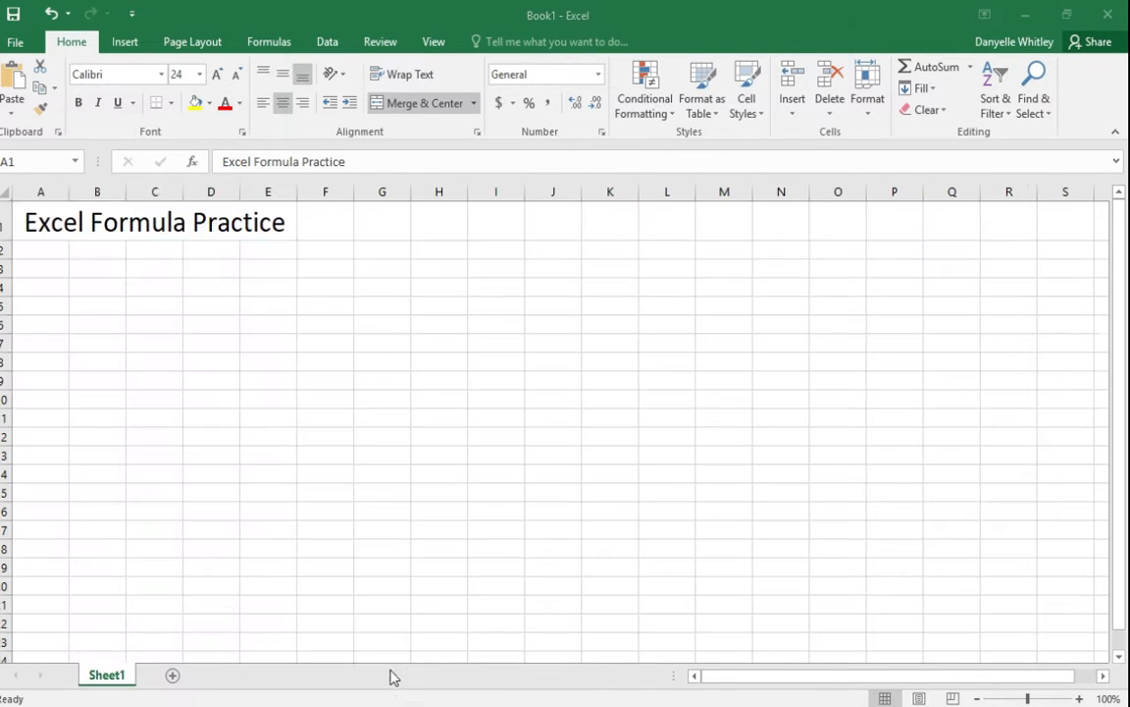
left_click(224, 398)
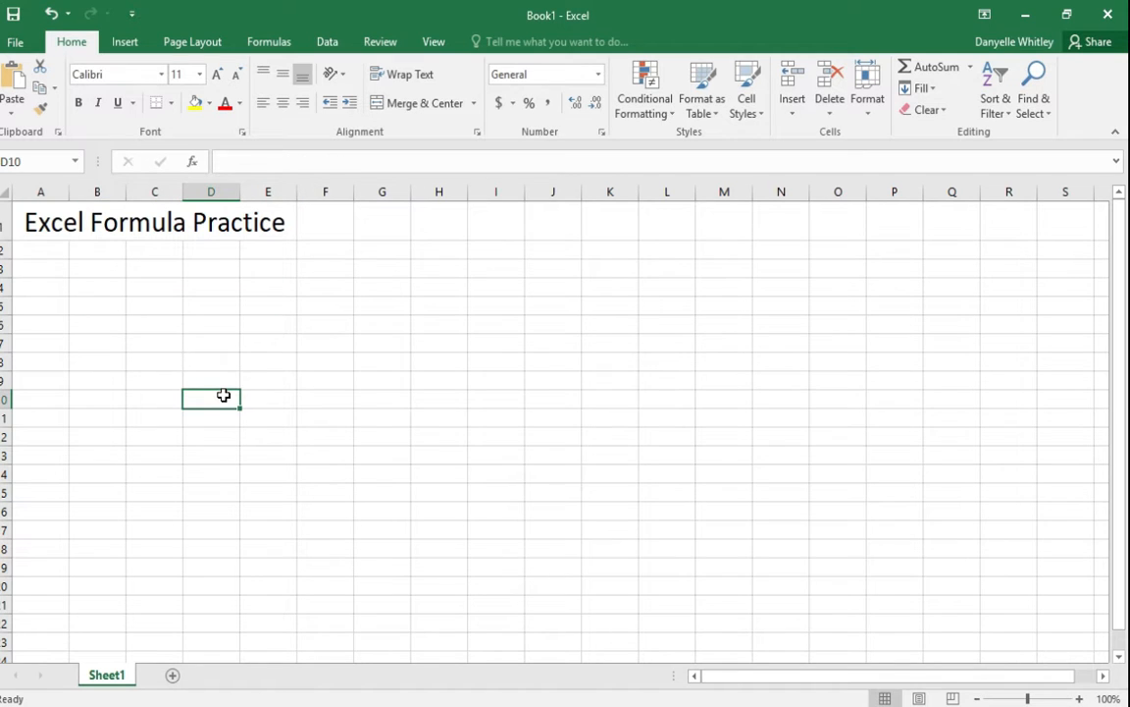
Step: Give the merged title cell a light blue fill and white font color
scroll(243, 459, "up", 5, "ctrl")
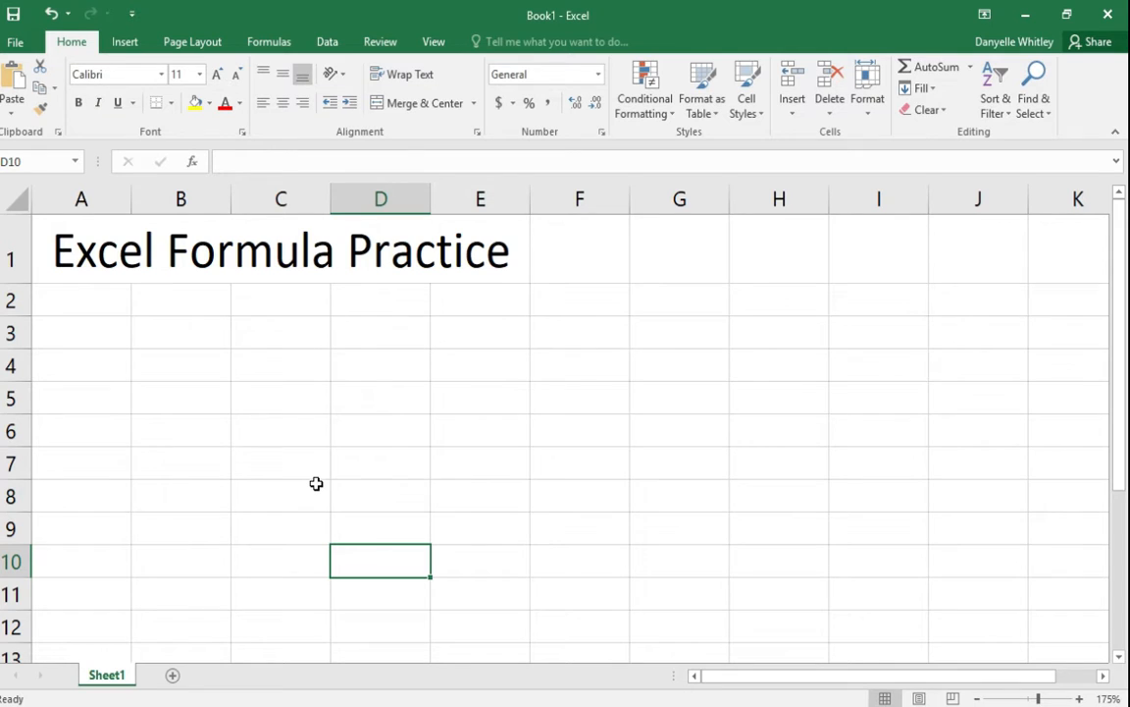
left_click(262, 257)
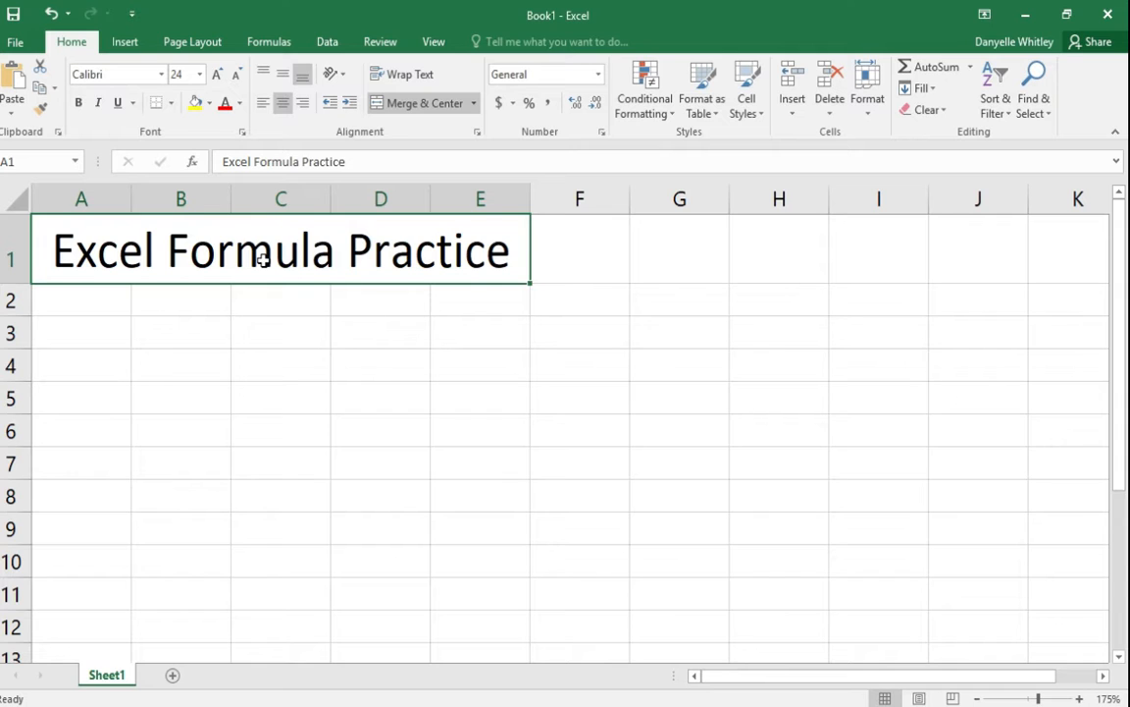
left_click(209, 104)
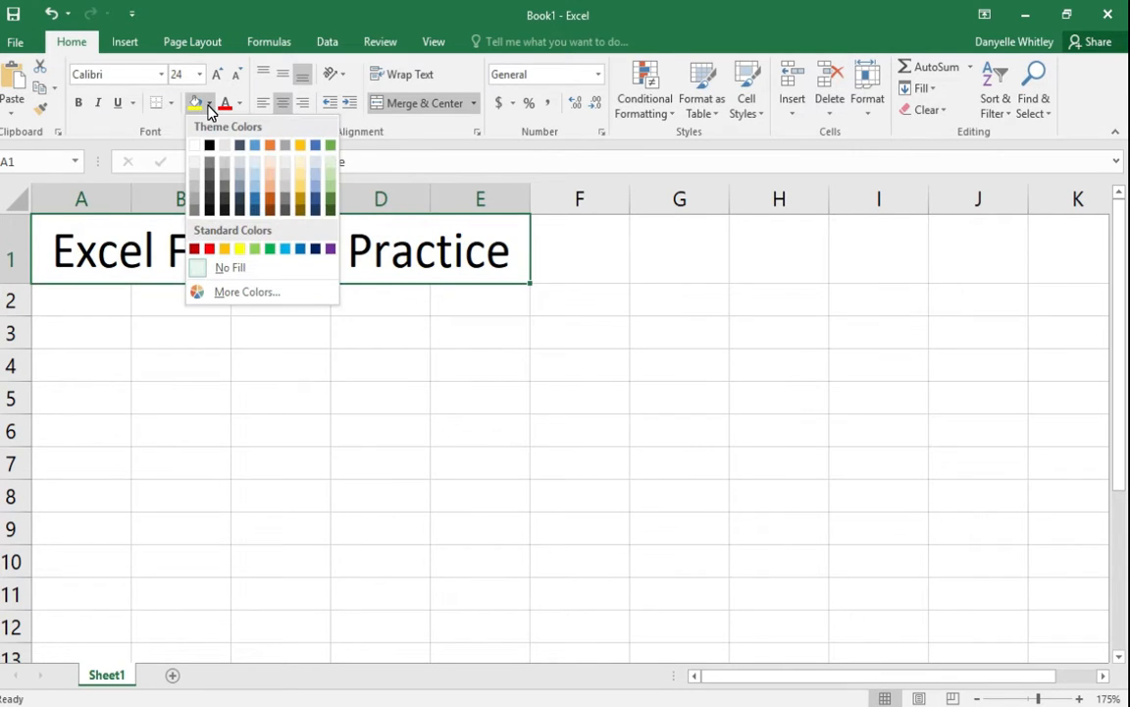
left_click(285, 251)
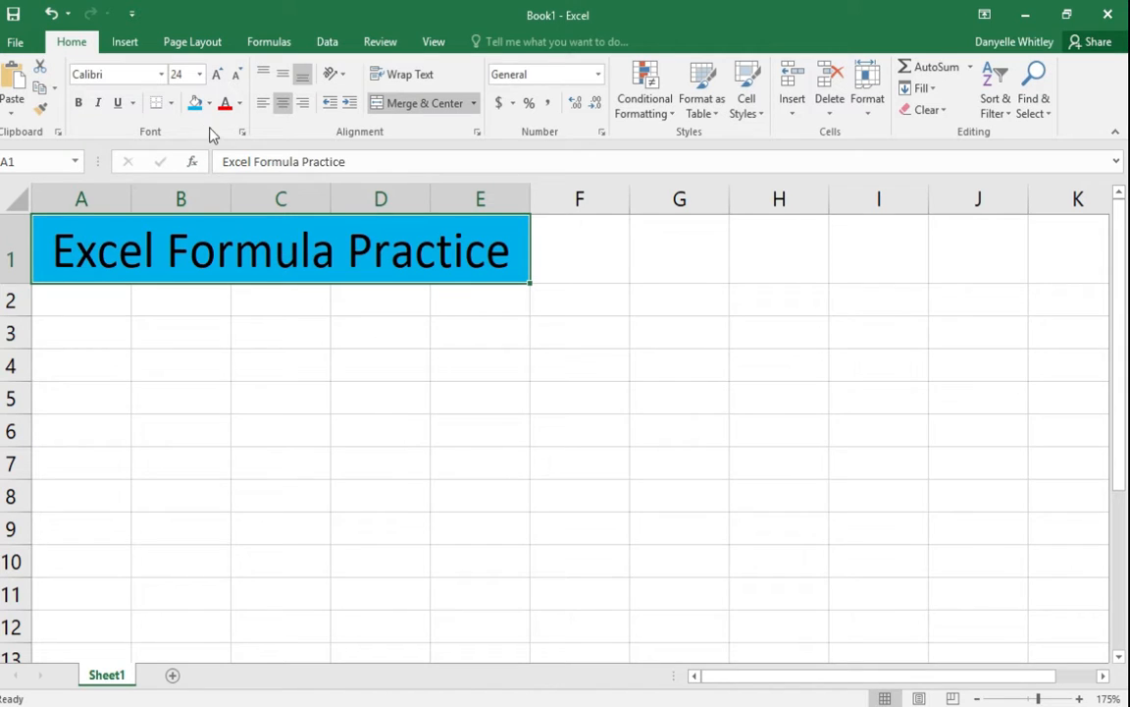
left_click(239, 104)
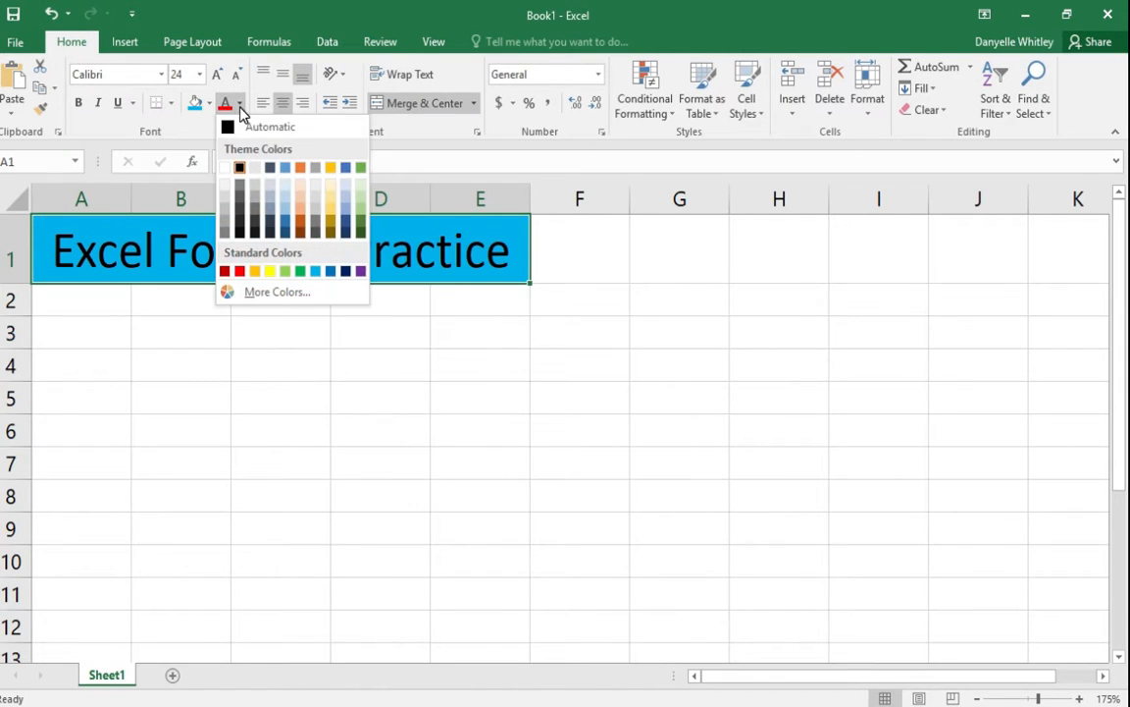
left_click(224, 167)
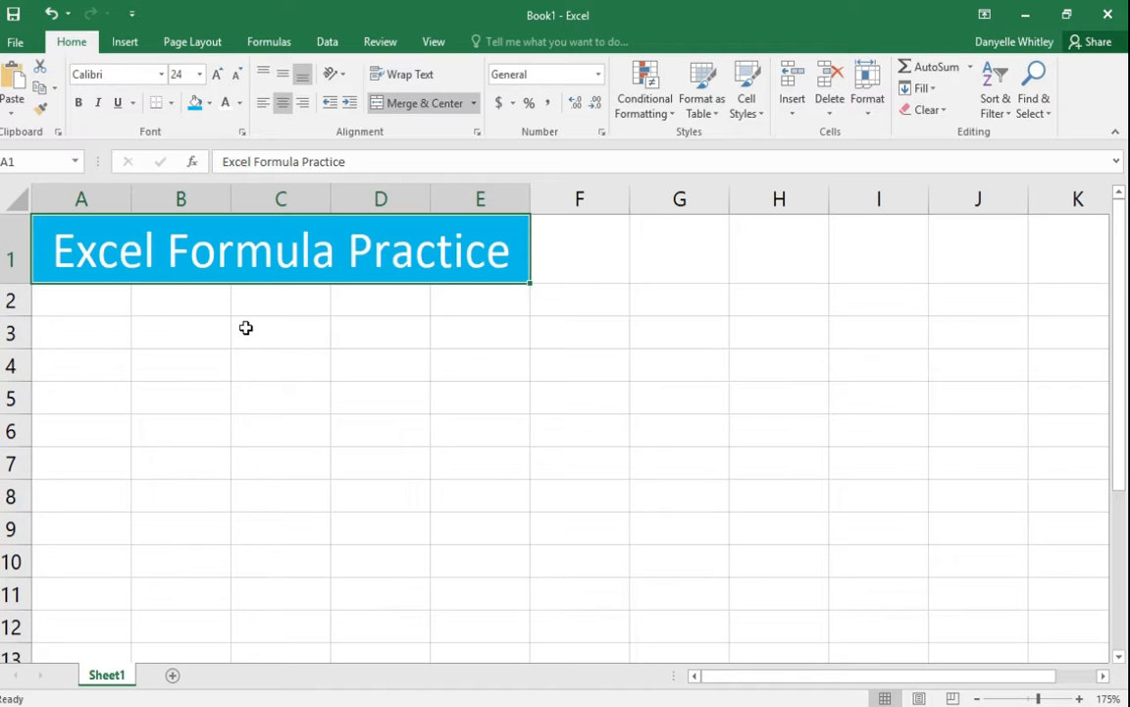
left_click_drag(13, 283, 13, 282)
left_click(61, 305)
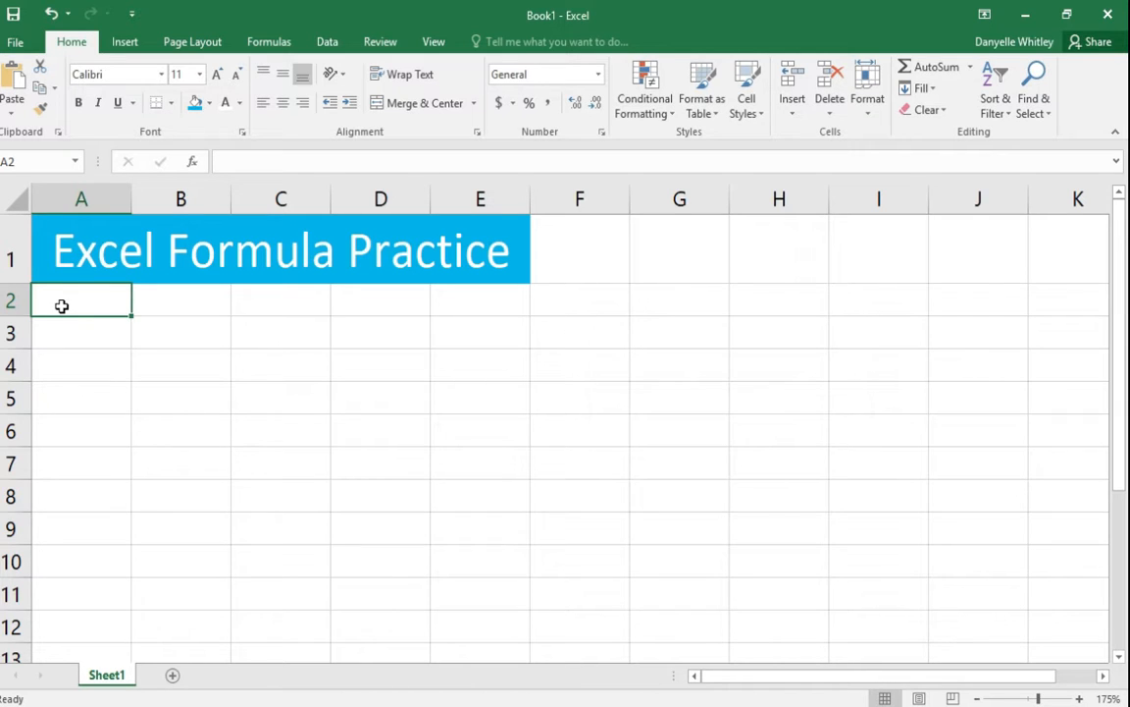
Step: Check the first column header in Excel Formulas.xlsx, then enter "Base Number" in cell A2 of Book1
left_click(358, 705)
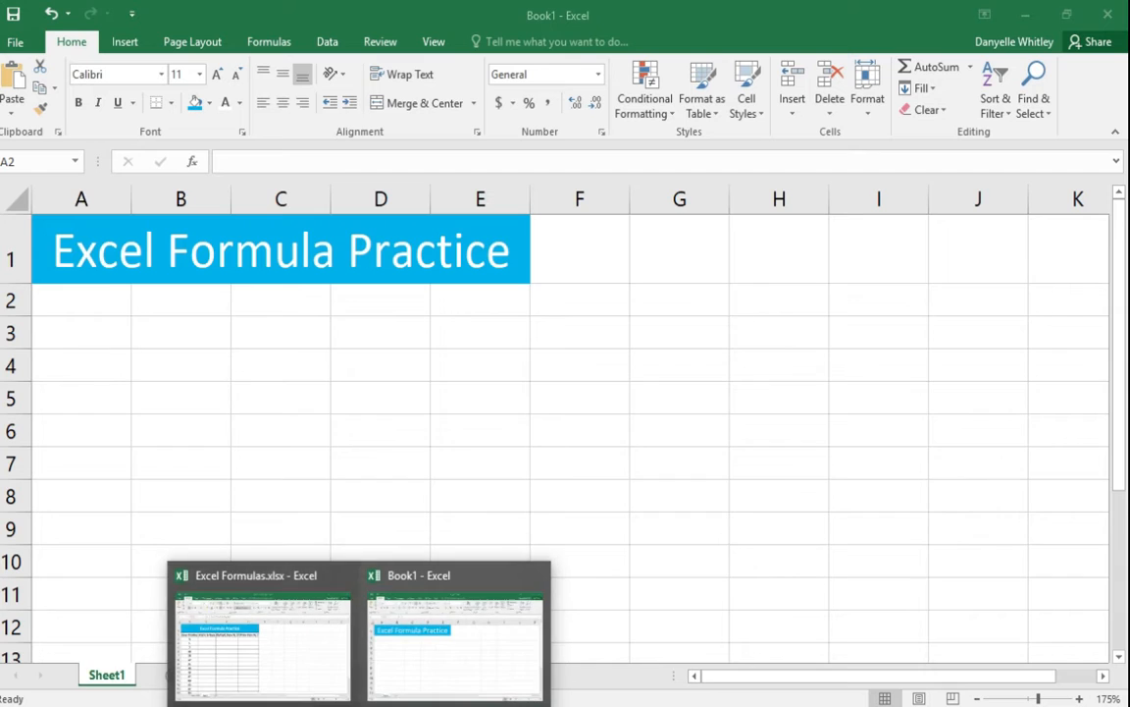
left_click(296, 667)
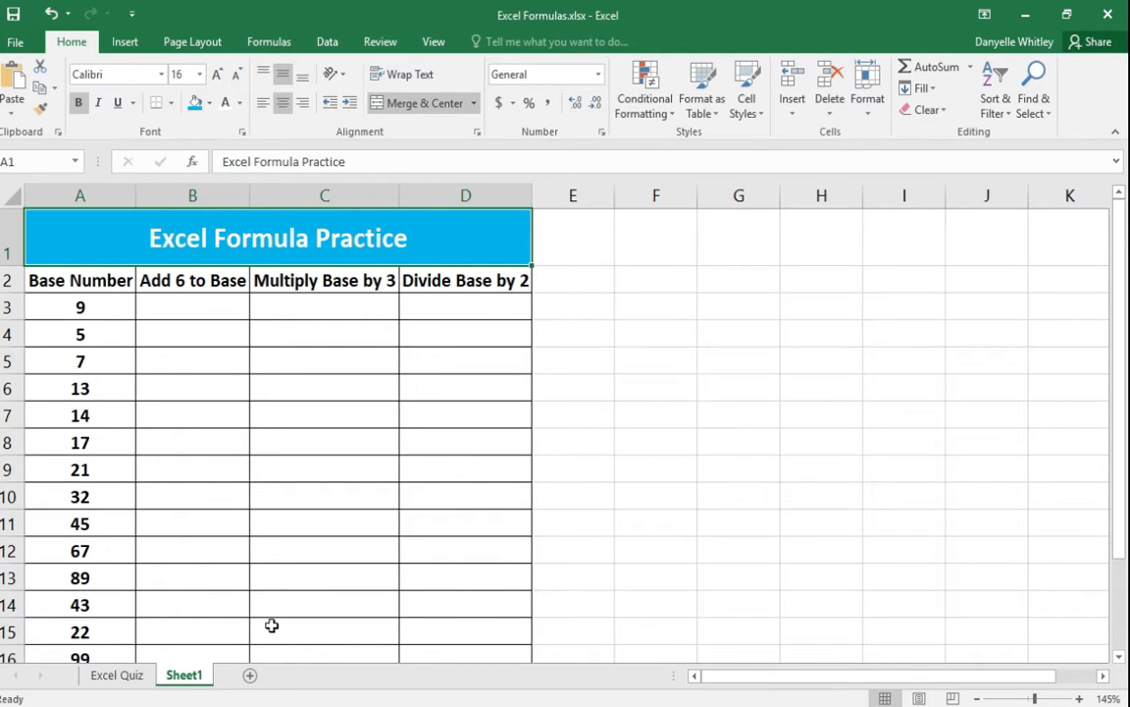
left_click(359, 705)
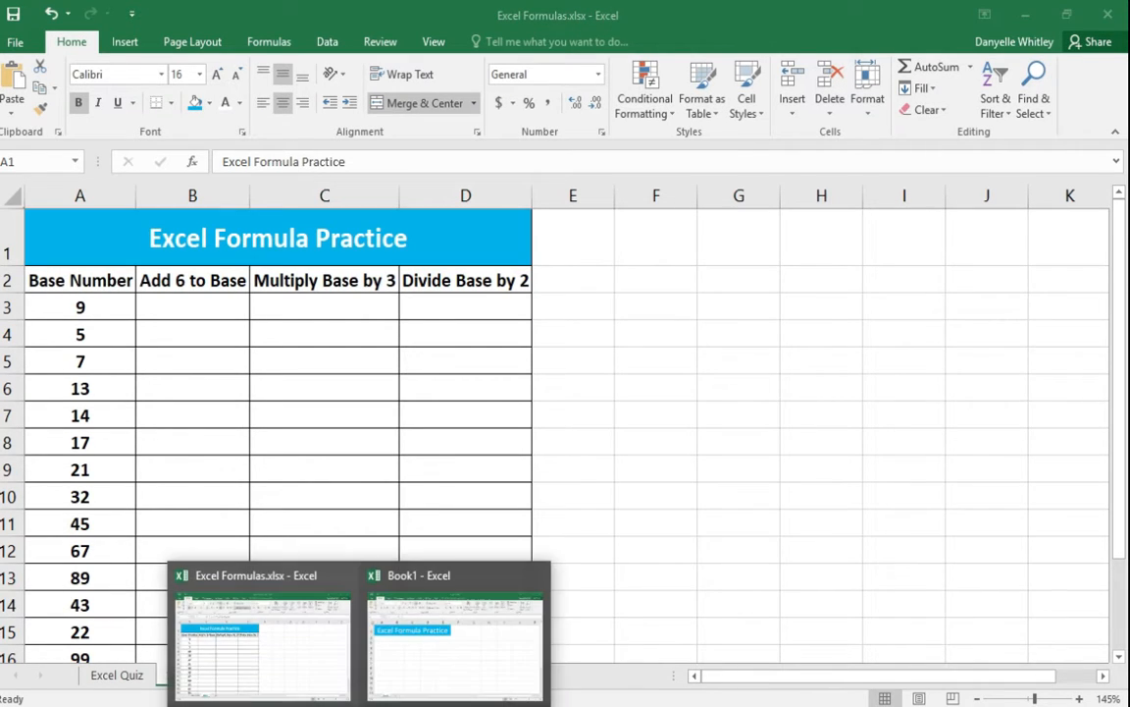
left_click(415, 682)
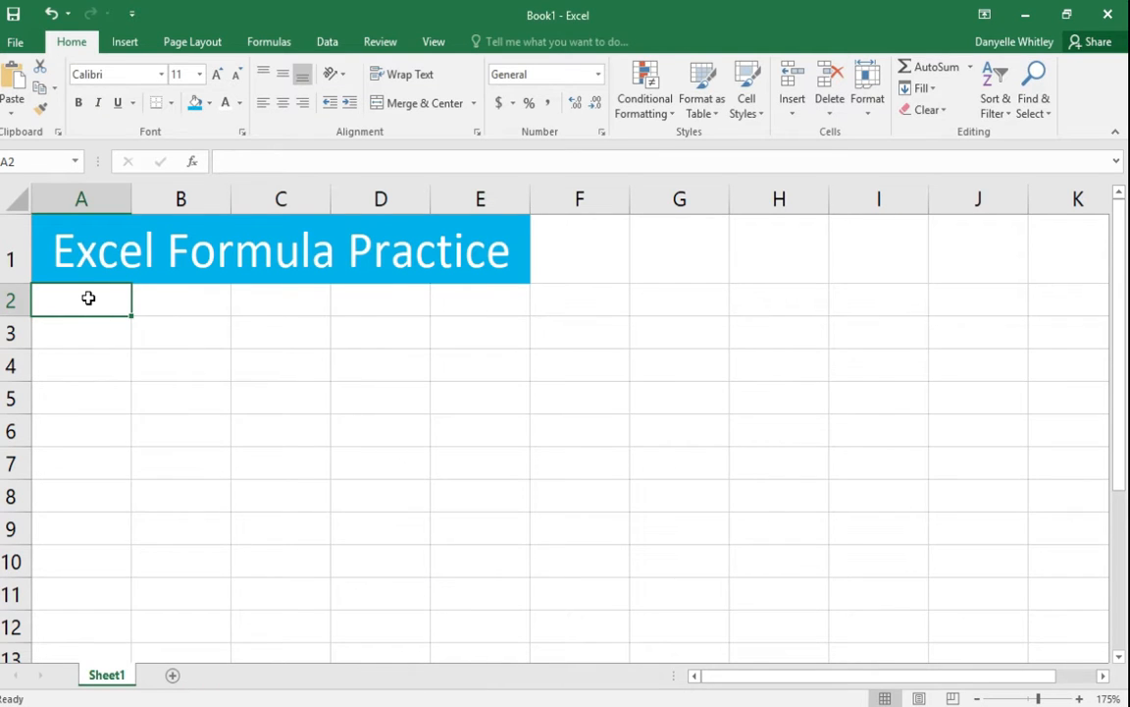
type("Base N")
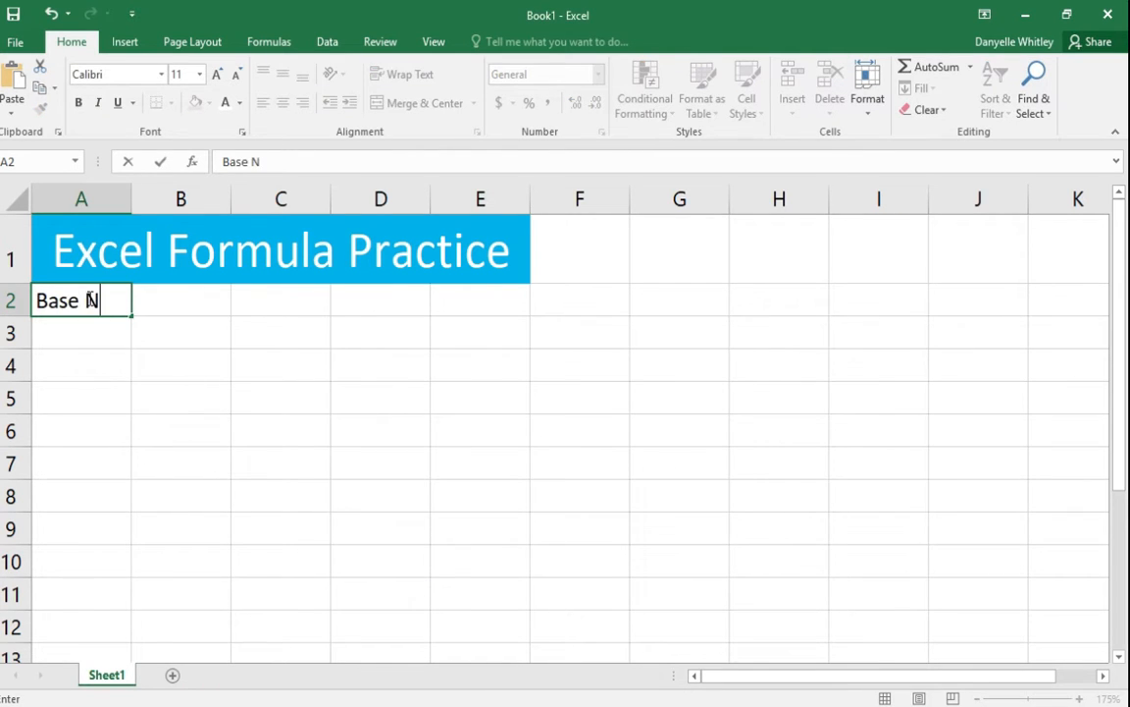
type("umber")
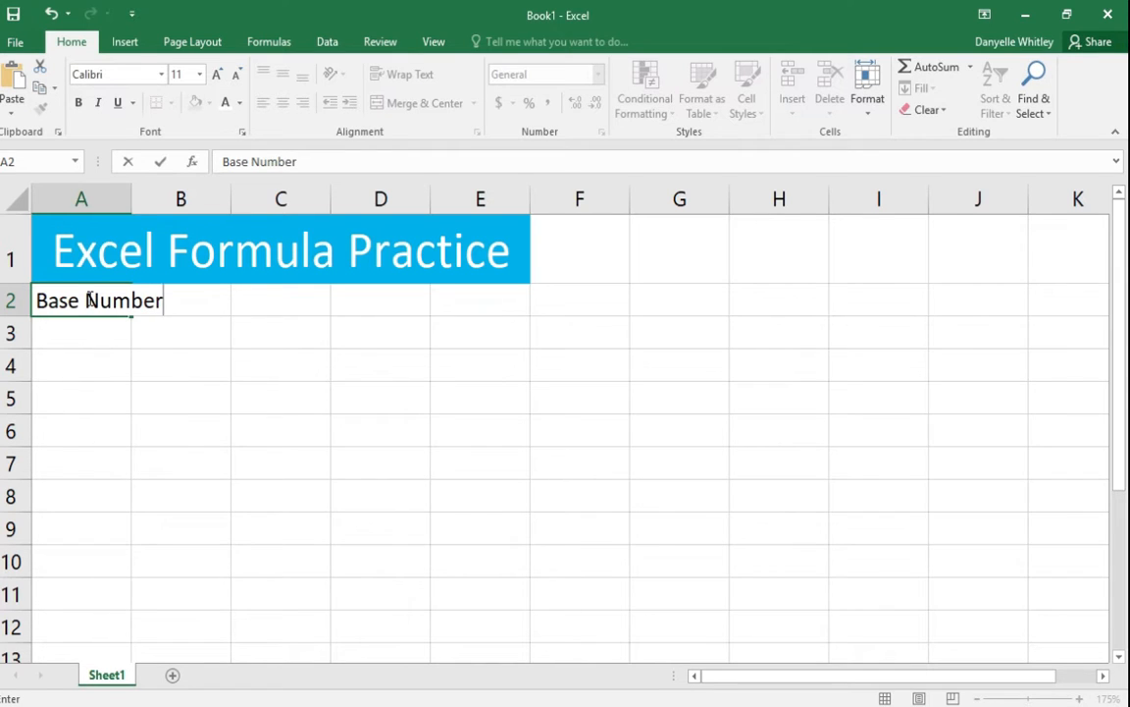
key("Tab")
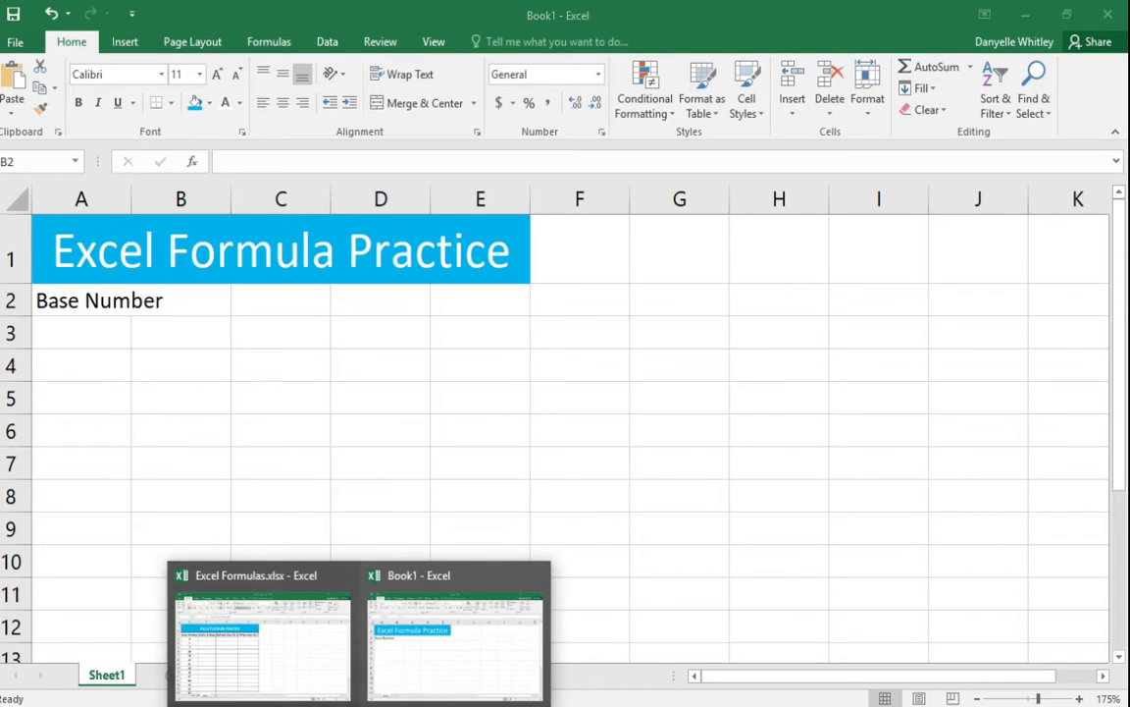
Step: Check the second column header in Excel Formulas.xlsx and enter "Add 6 to Base" in cell B2 of Book1
left_click(310, 689)
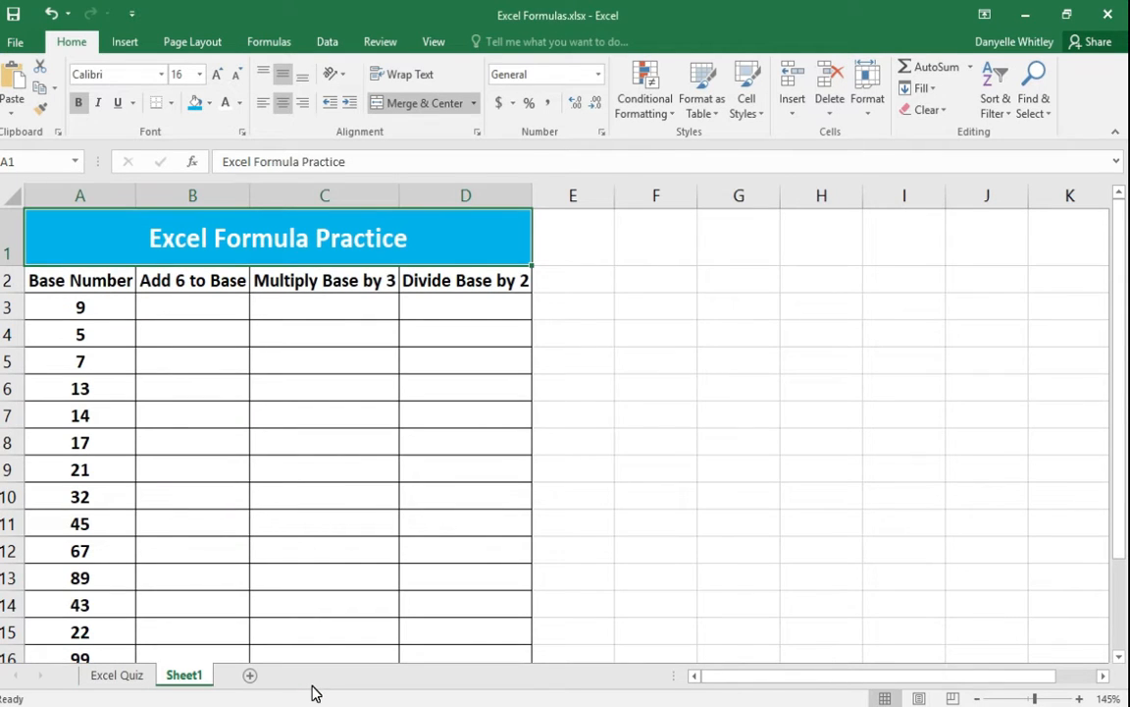
mouse_move(314, 699)
left_click(451, 681)
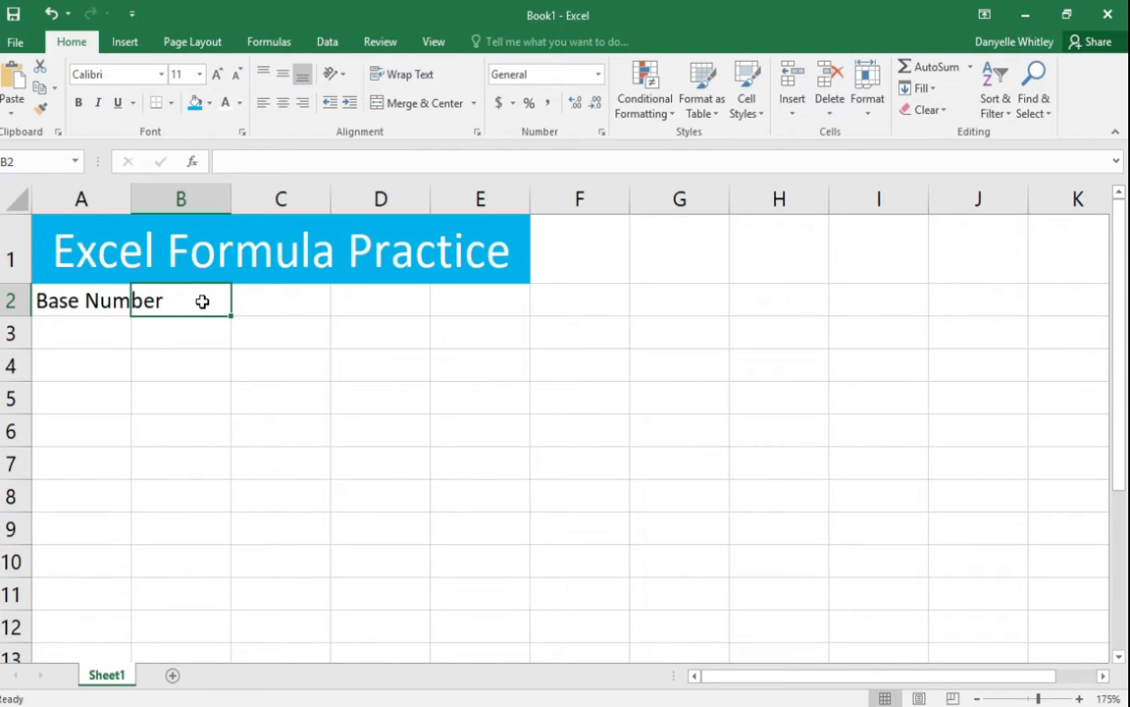
type("Add")
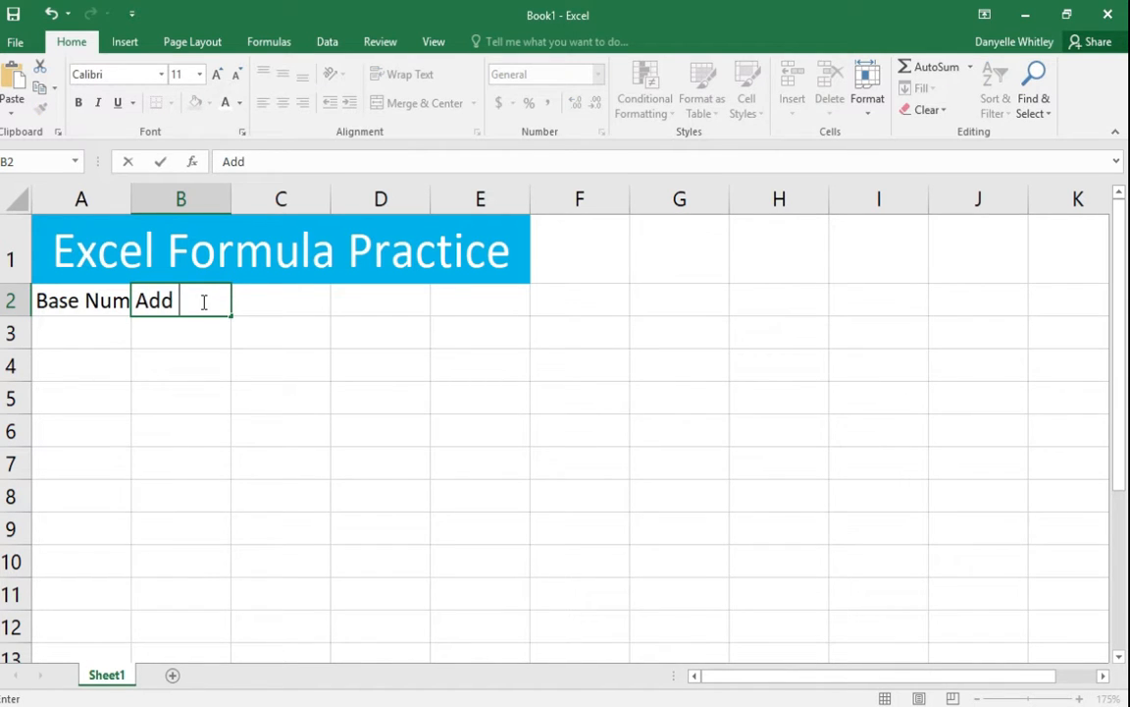
type(" 6 to Base")
key("Tab")
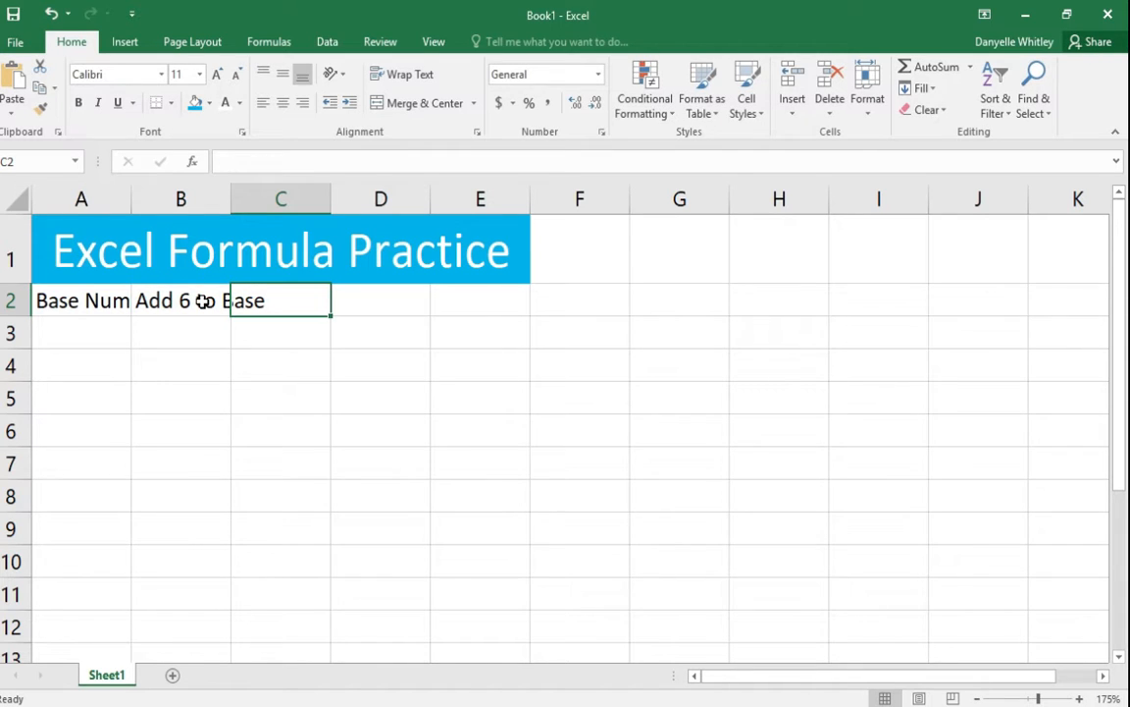
Step: Fit the widths of columns A and B to their header text in row 2
left_click(193, 325)
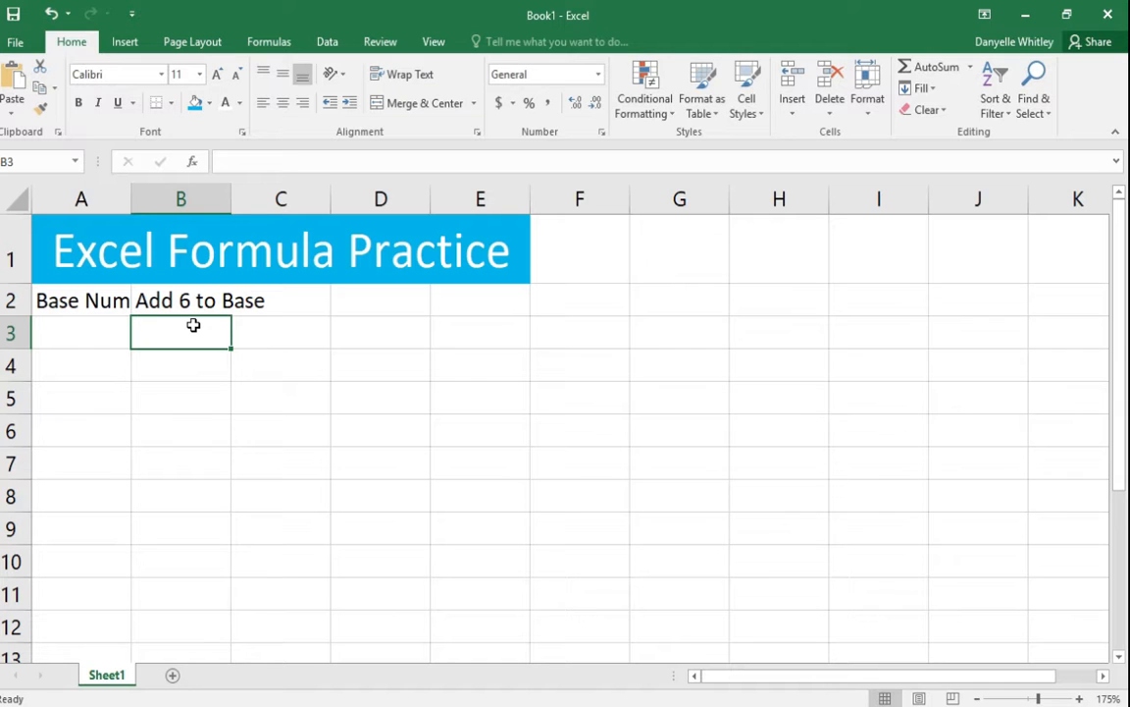
left_click(95, 302)
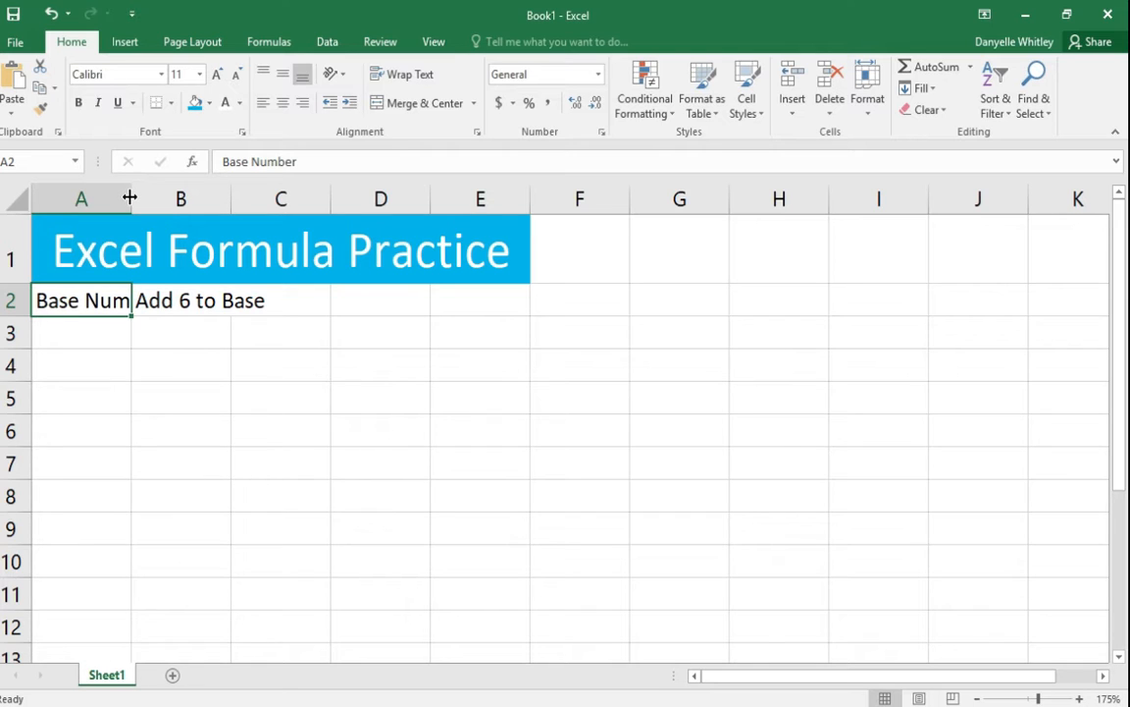
left_click_drag(130, 197, 130, 197)
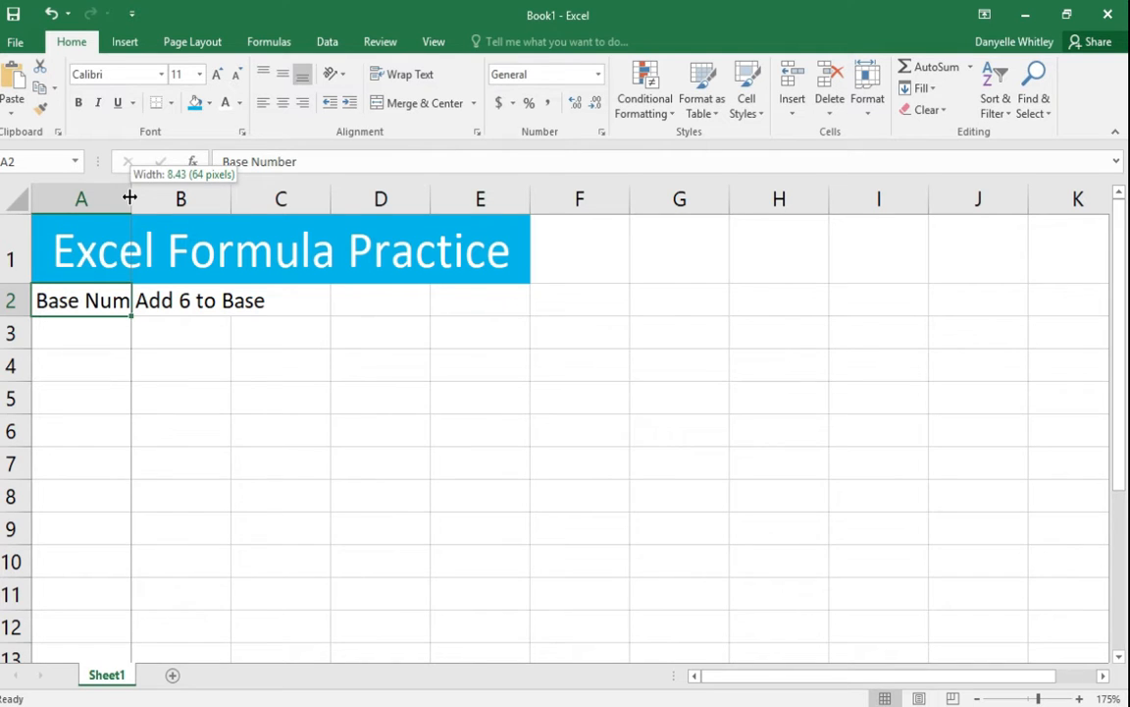
left_click_drag(130, 197, 184, 201)
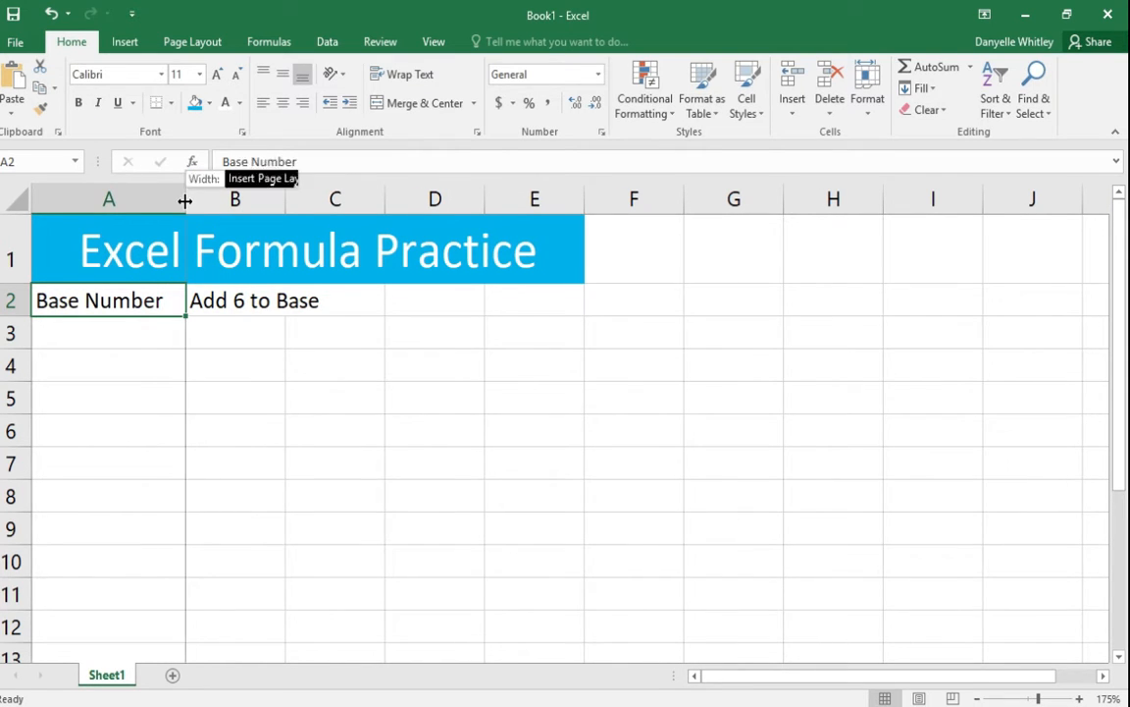
double_click(184, 200)
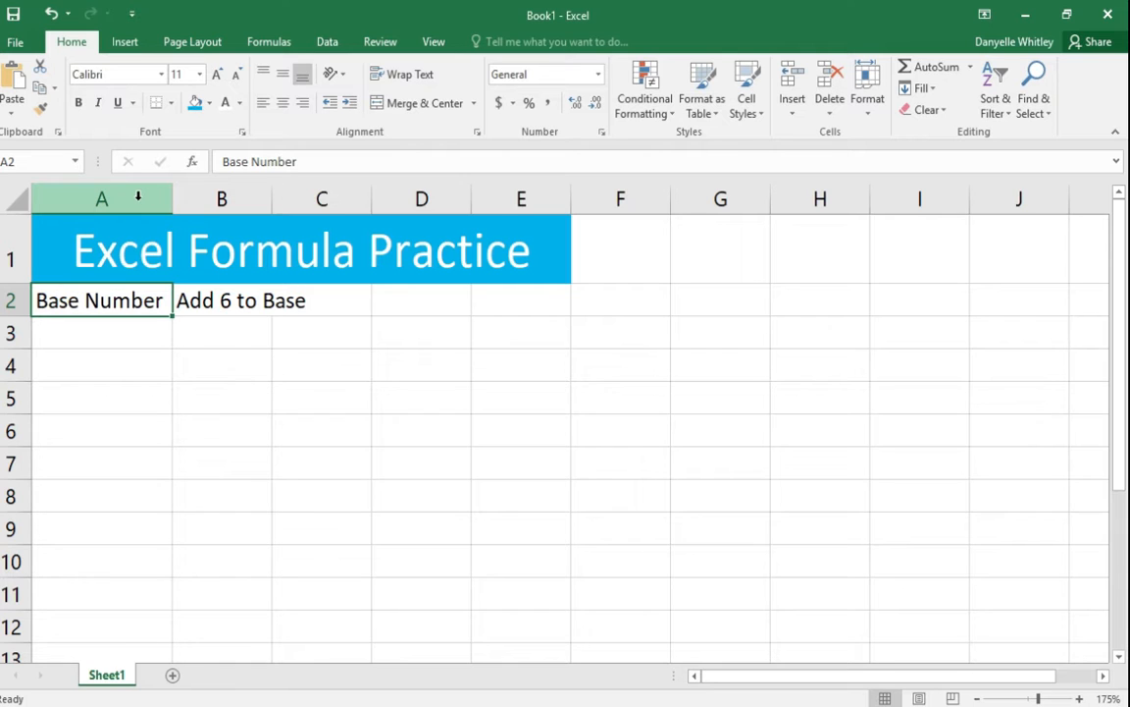
left_click_drag(272, 198, 272, 198)
double_click(273, 198)
Step: Look up the third header in Excel Formulas.xlsx, enter "Multiply Base by 3" in C2 of Book1, and widen column C to fit it
left_click(334, 301)
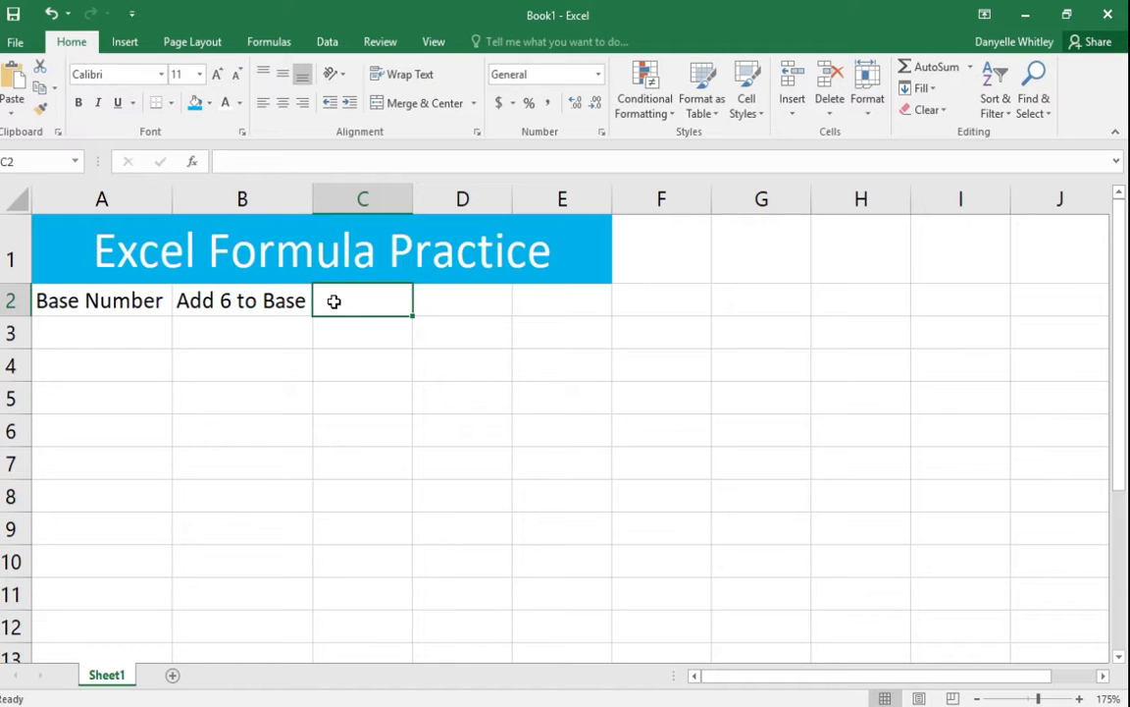
left_click(329, 677)
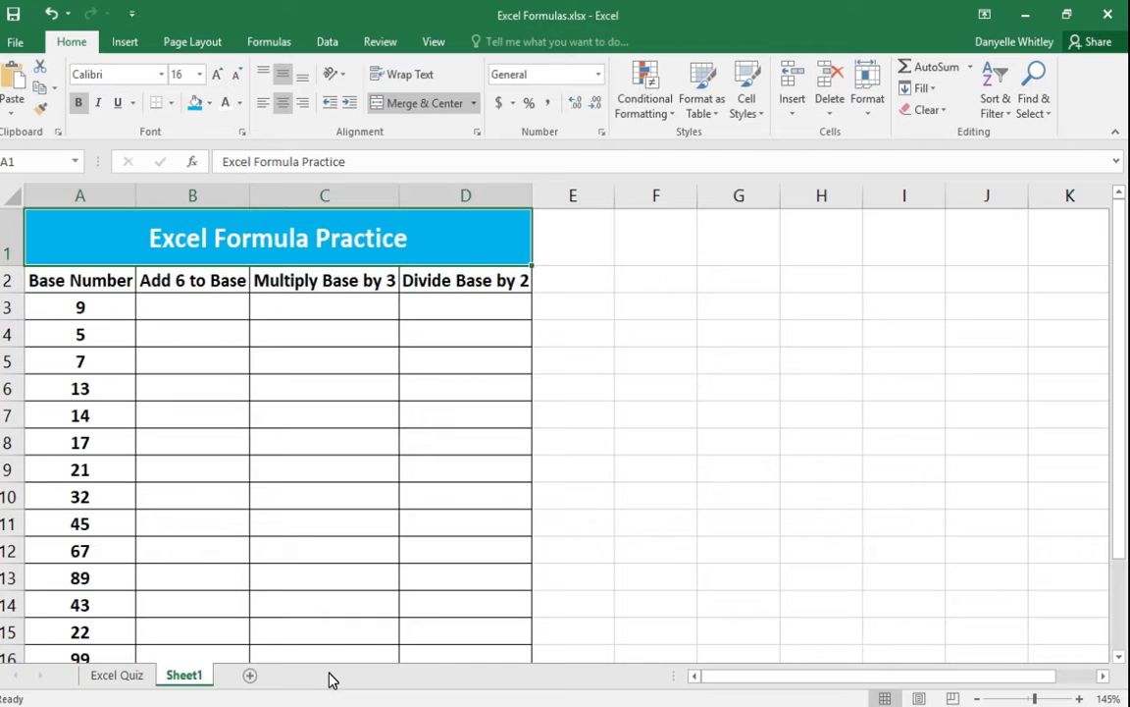
left_click(381, 705)
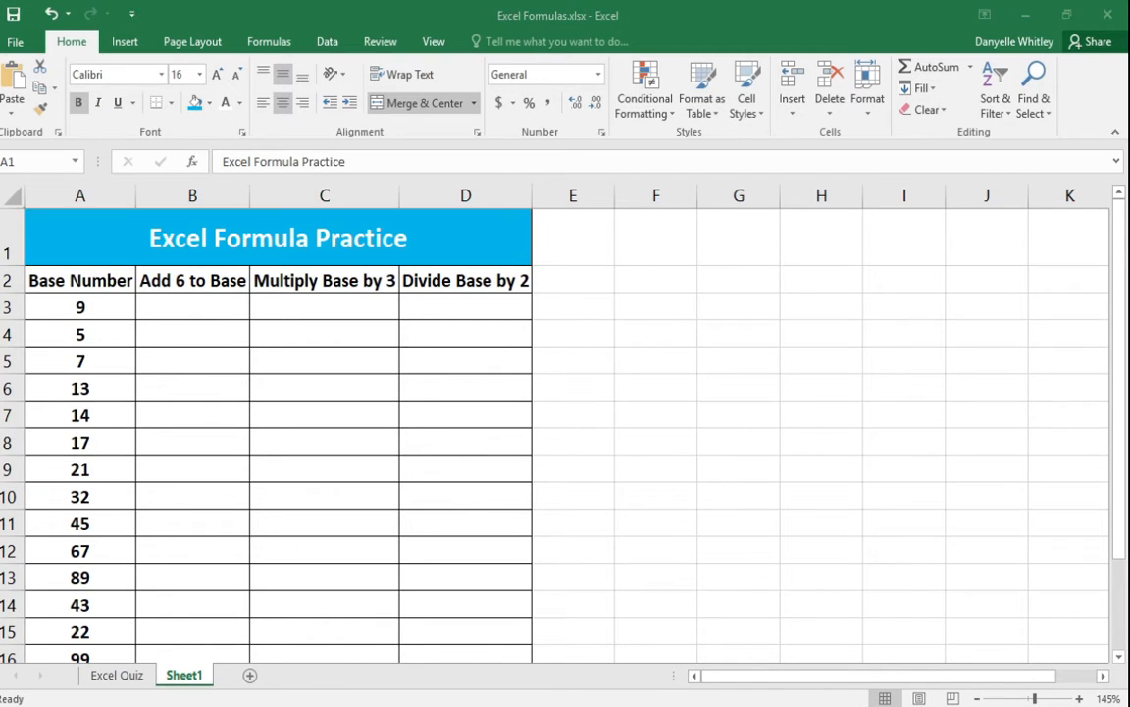
left_click(449, 676)
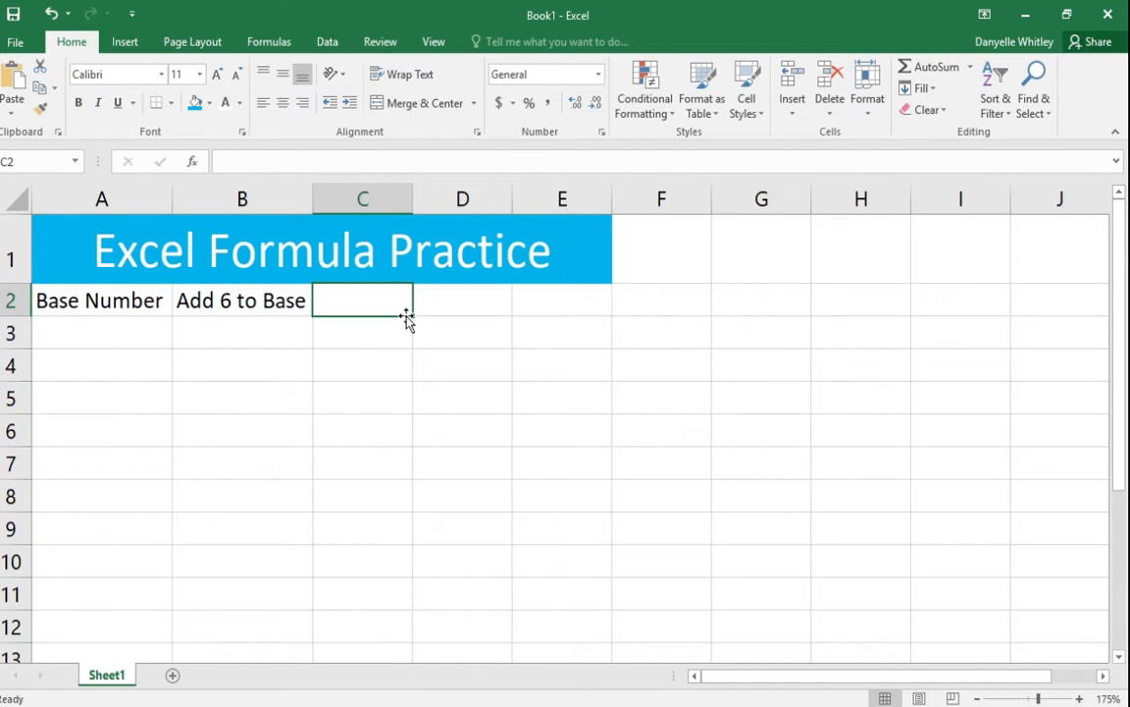
type("Mult")
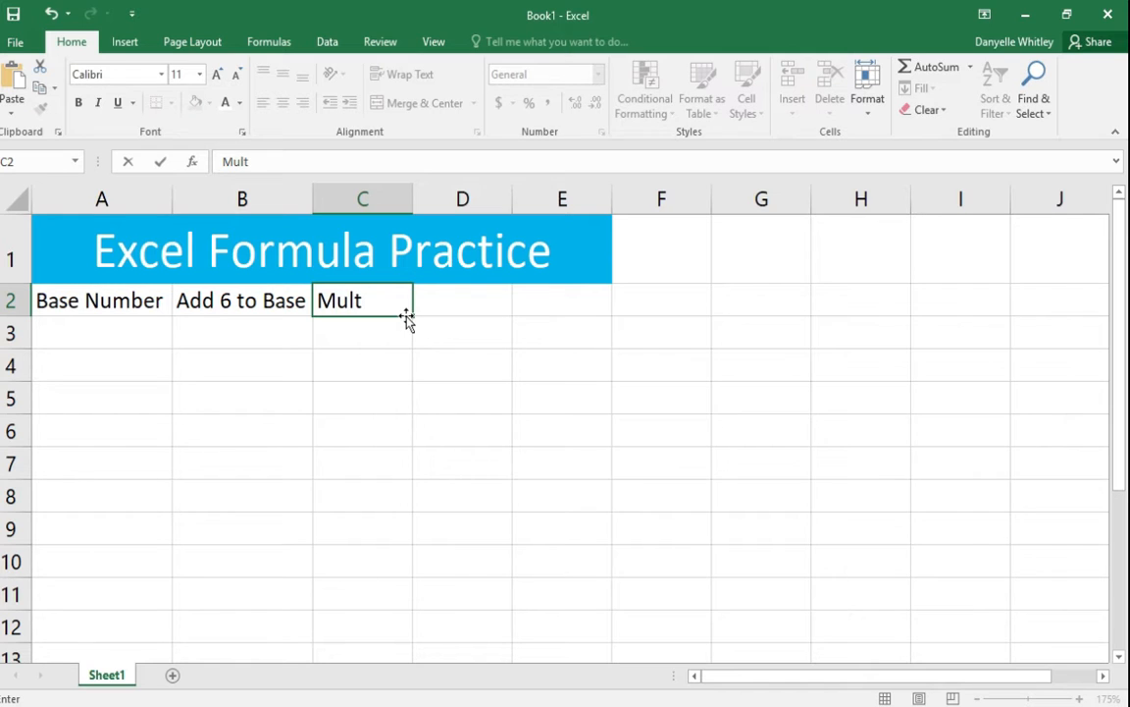
type("iply Bas")
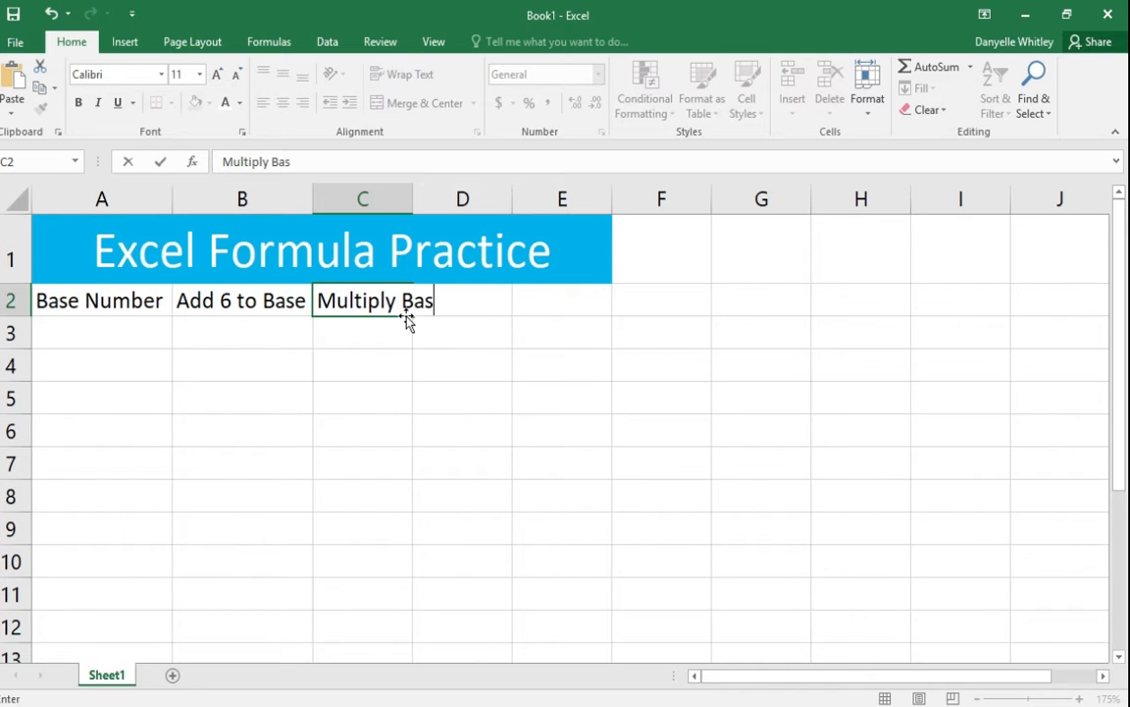
type("e by 3")
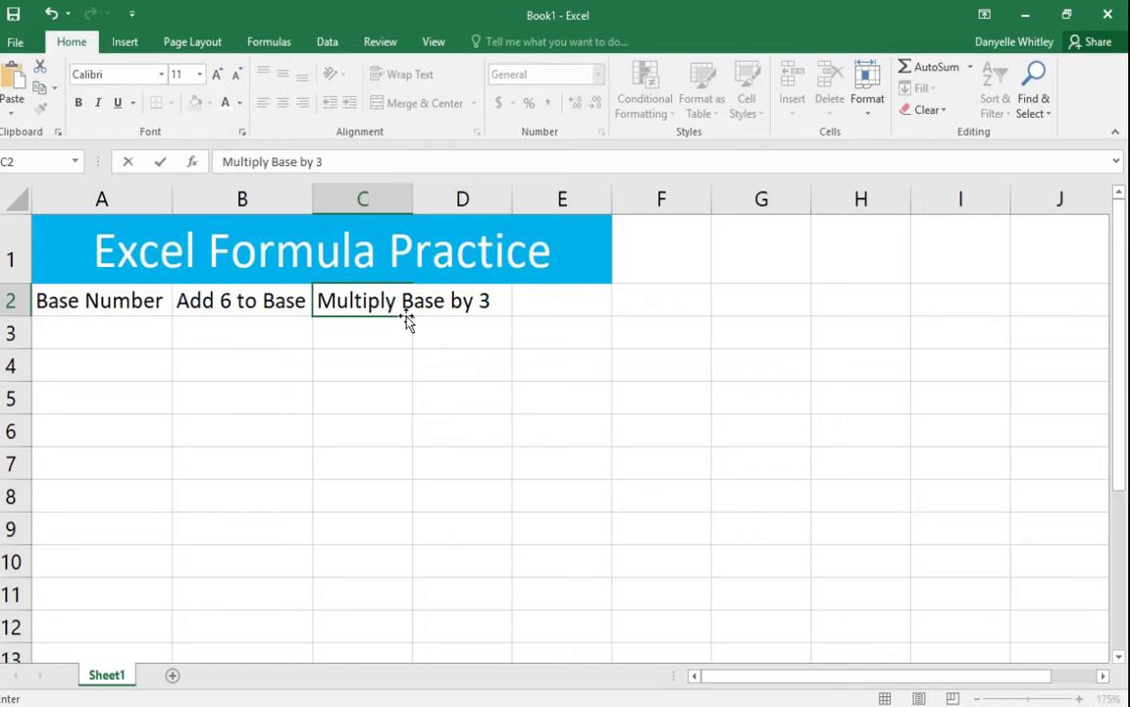
key("Tab")
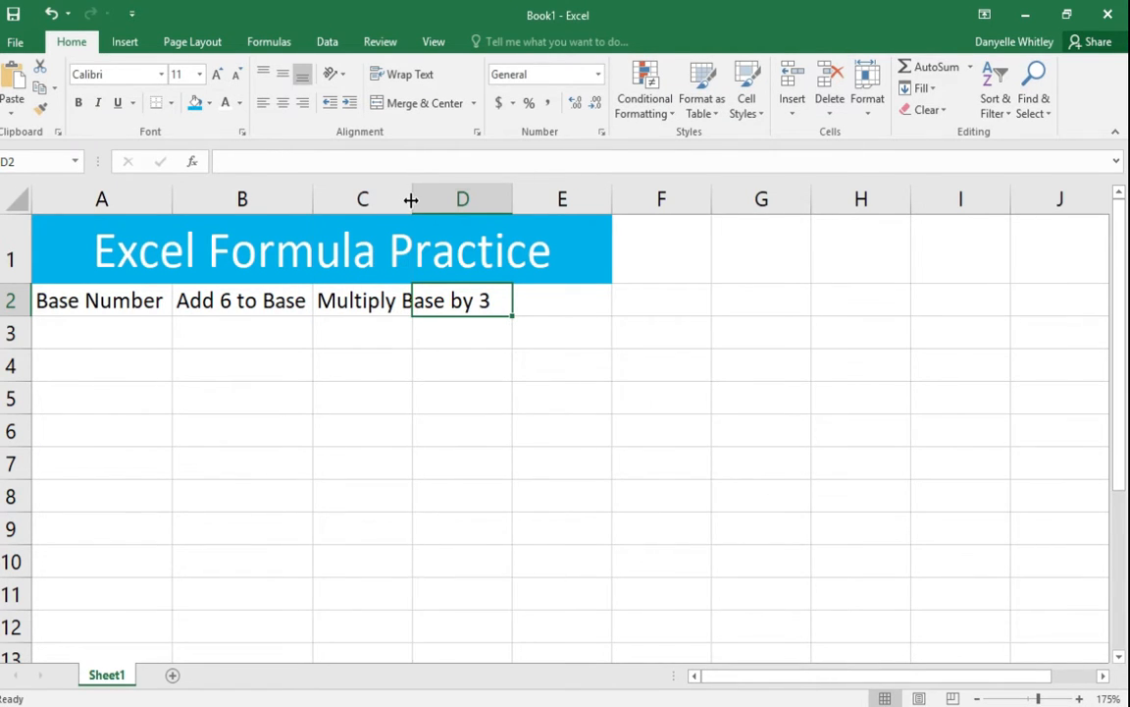
left_click_drag(412, 199, 501, 200)
Step: Look up the fourth header in Excel Formulas.xlsx, enter "Divide Base by 2" in D2 of Book1, and fit column D's width to it
mouse_move(359, 705)
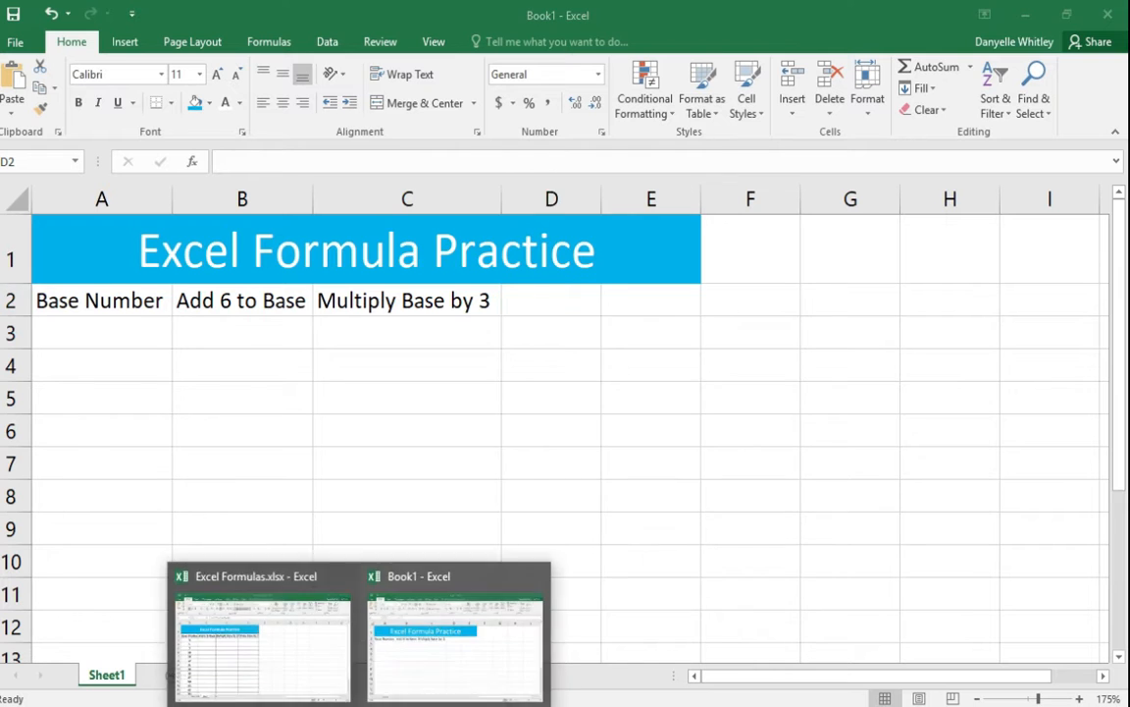
left_click(260, 633)
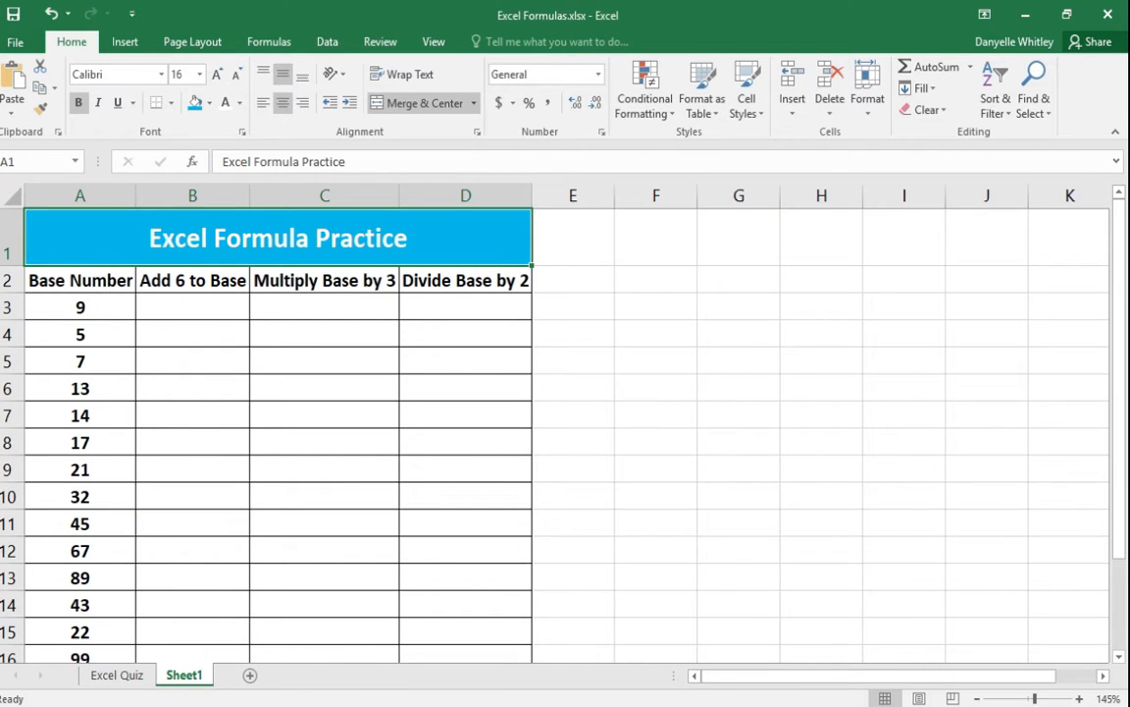
left_click(447, 677)
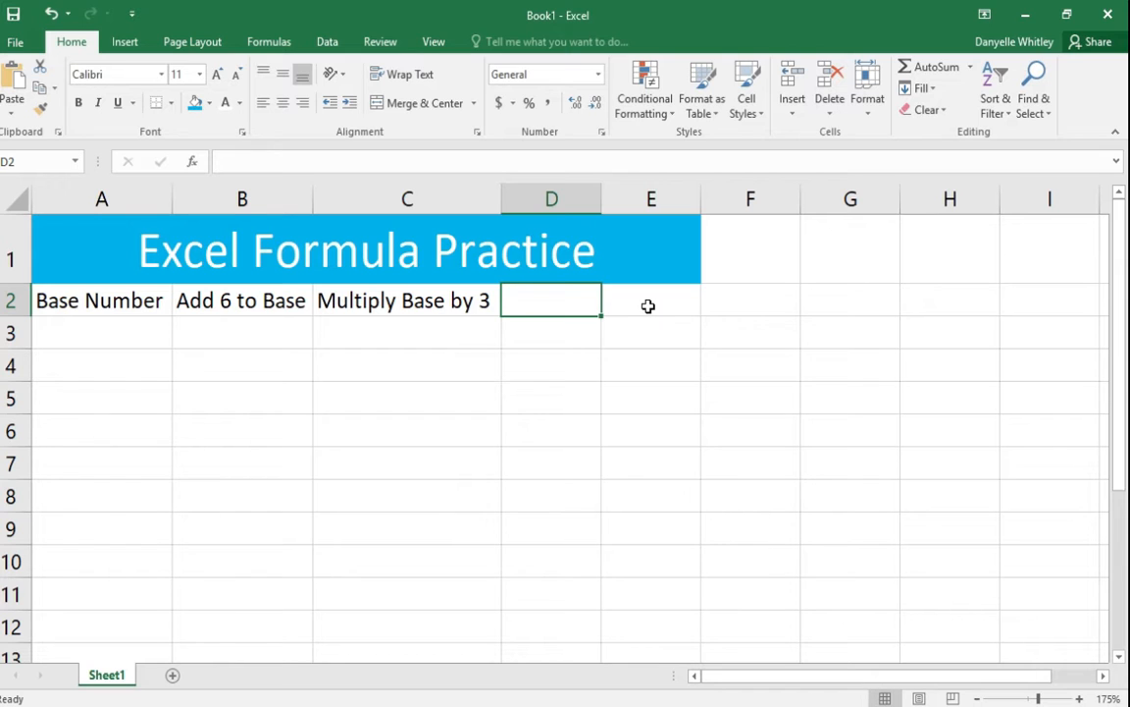
type("D")
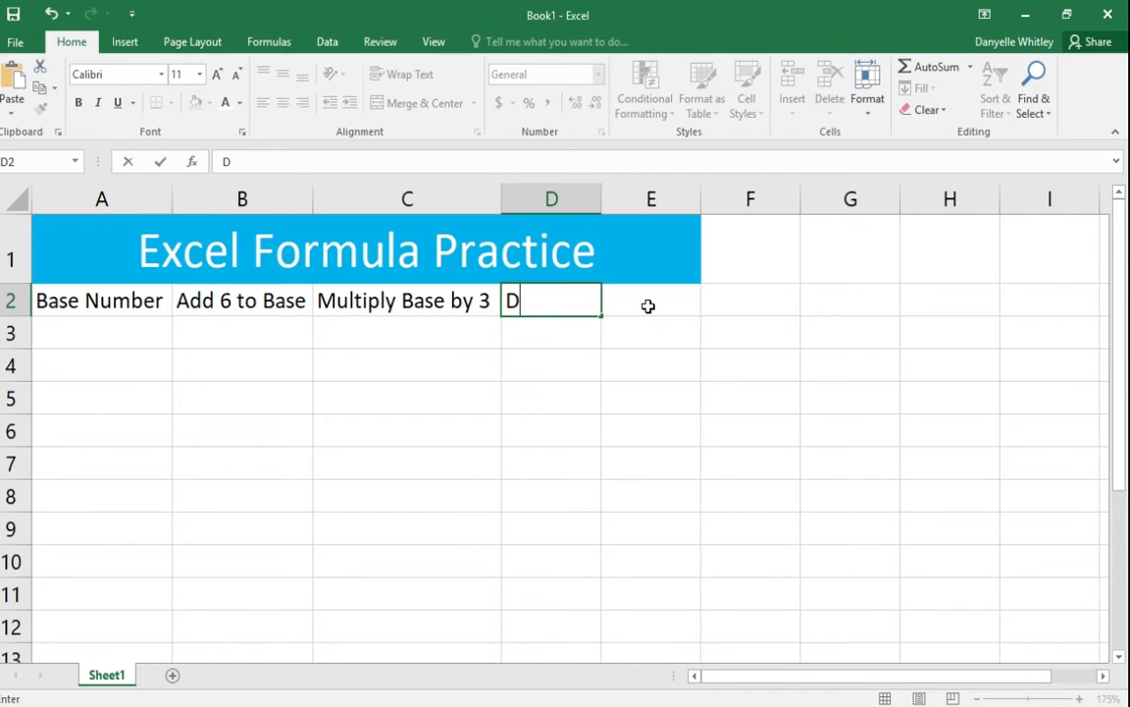
type("ivide base")
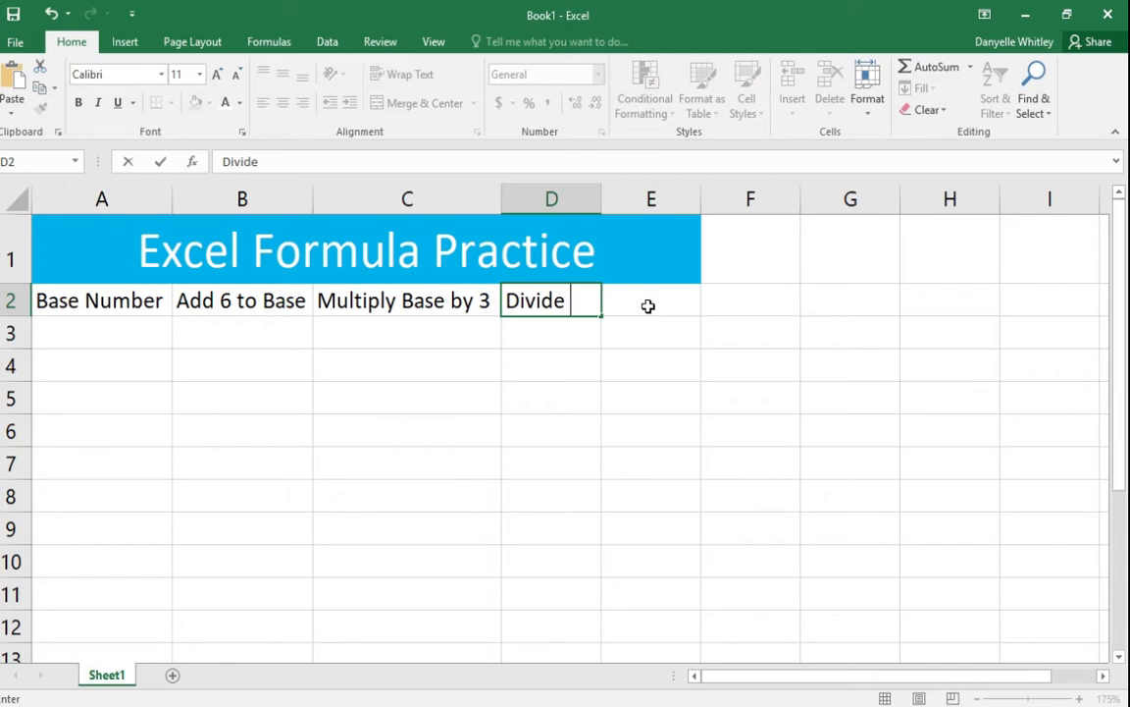
key("BackSpace")
key("BackSpace")
key("BackSpace")
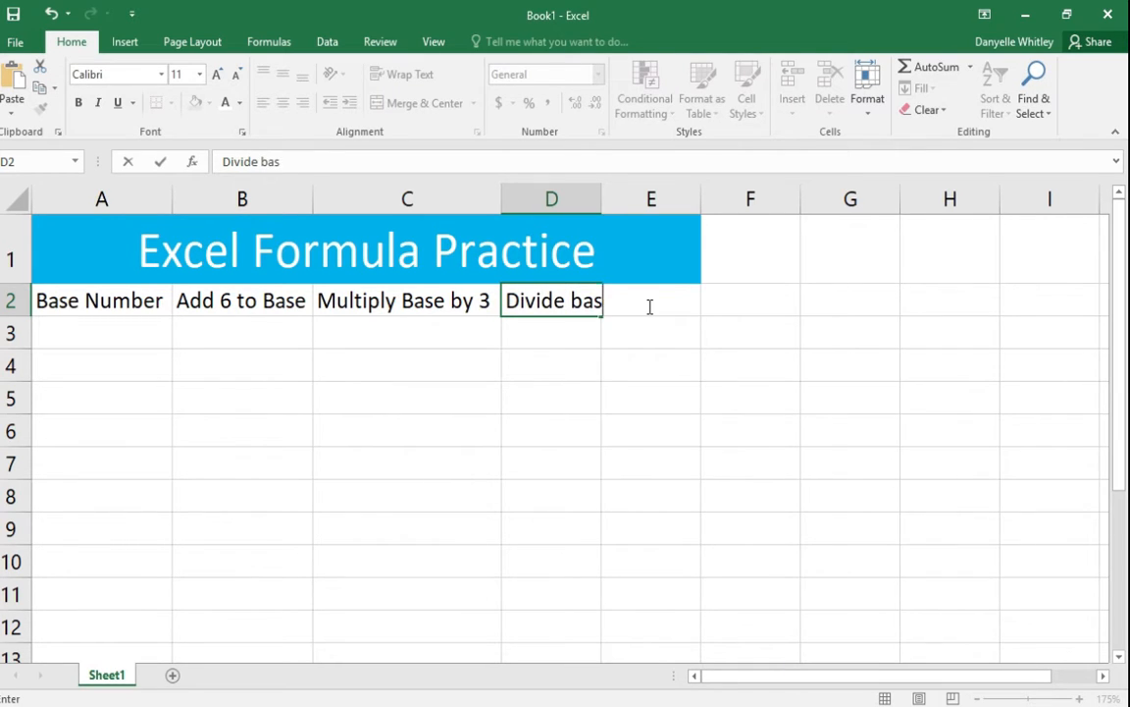
type("B")
key("BackSpace")
key("BackSpace")
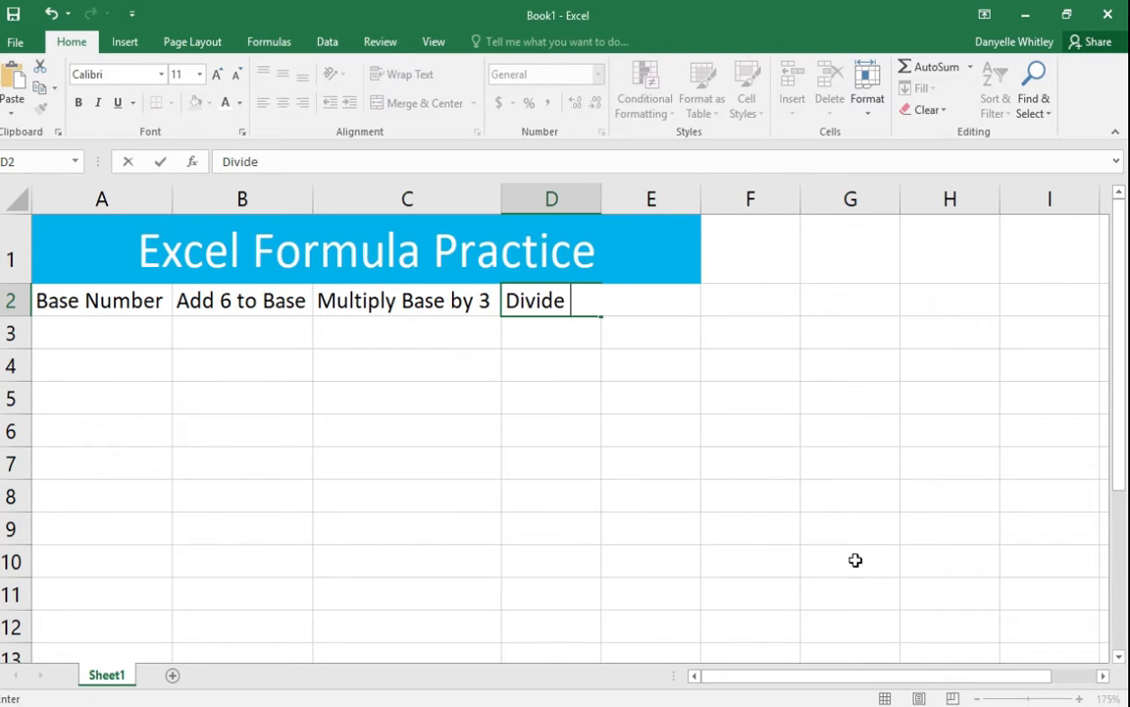
type("Base by ")
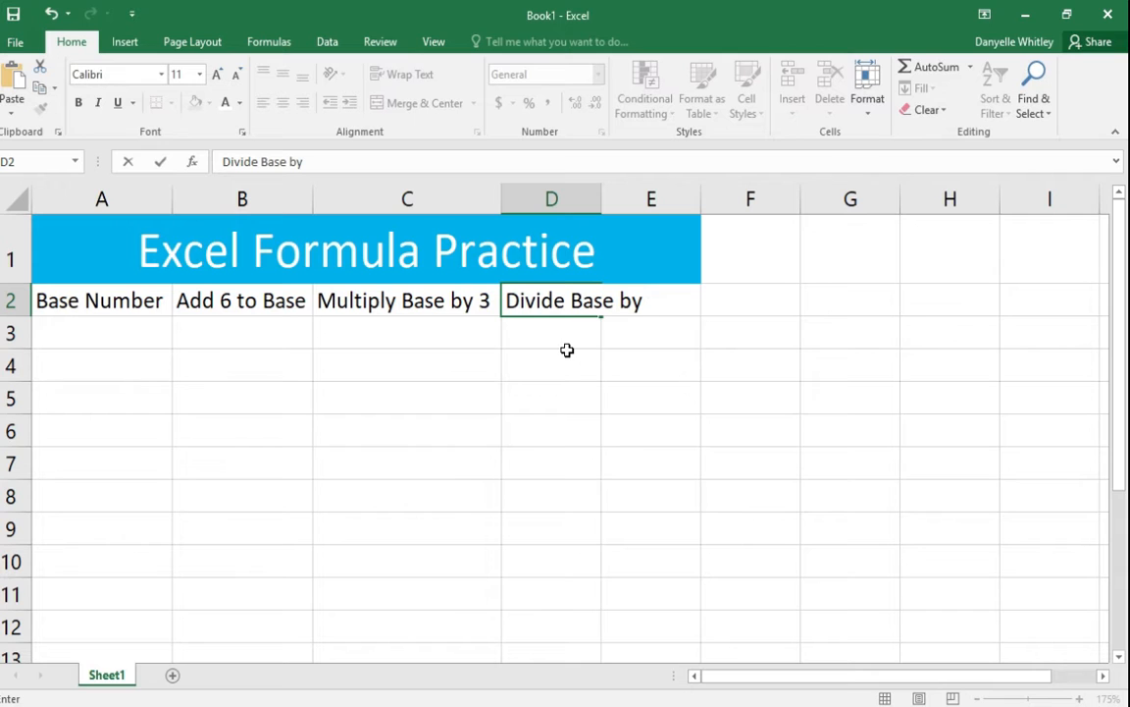
type("2")
key("Return")
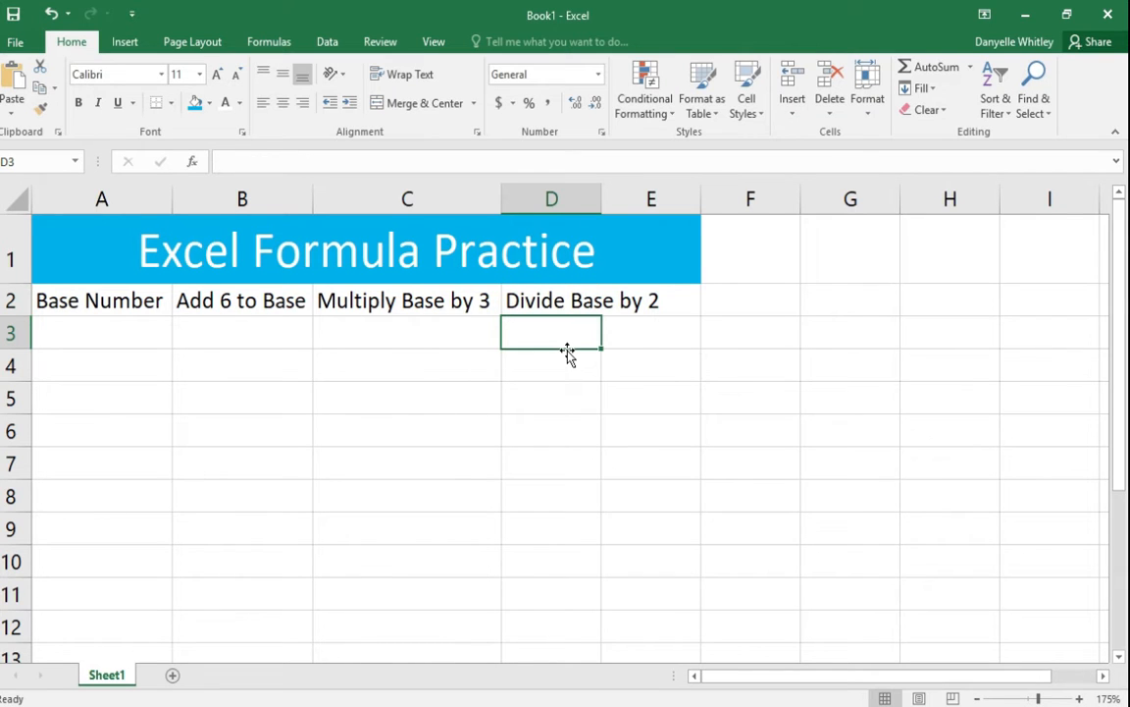
double_click(601, 196)
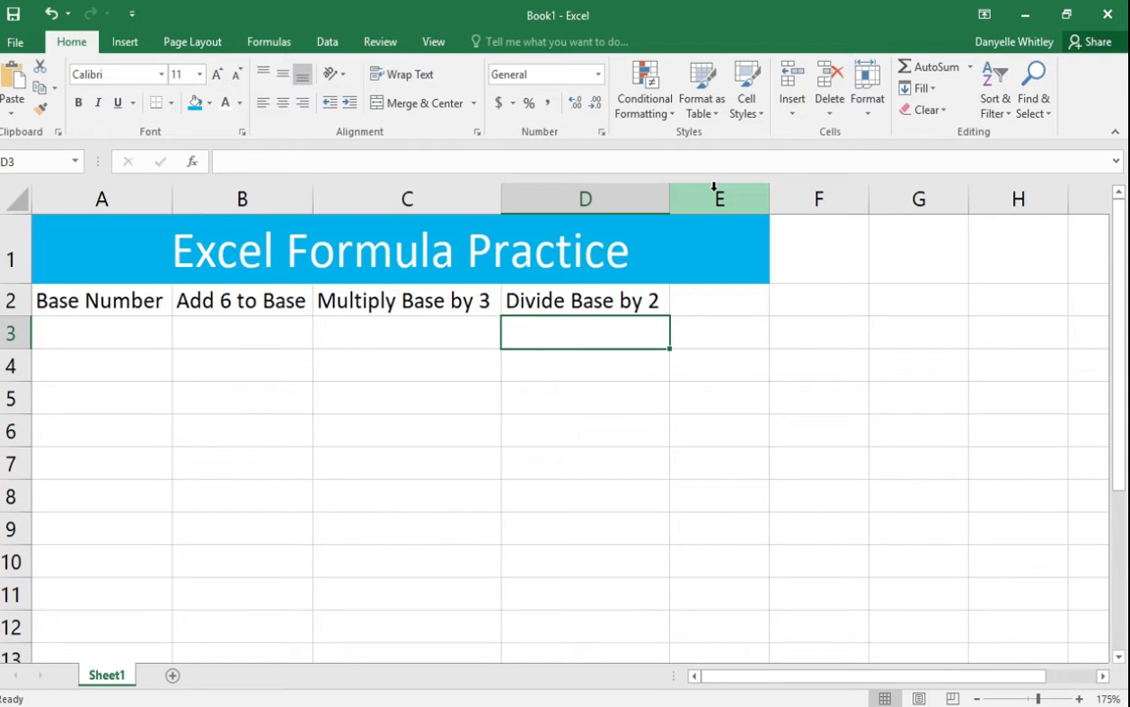
left_click(727, 310)
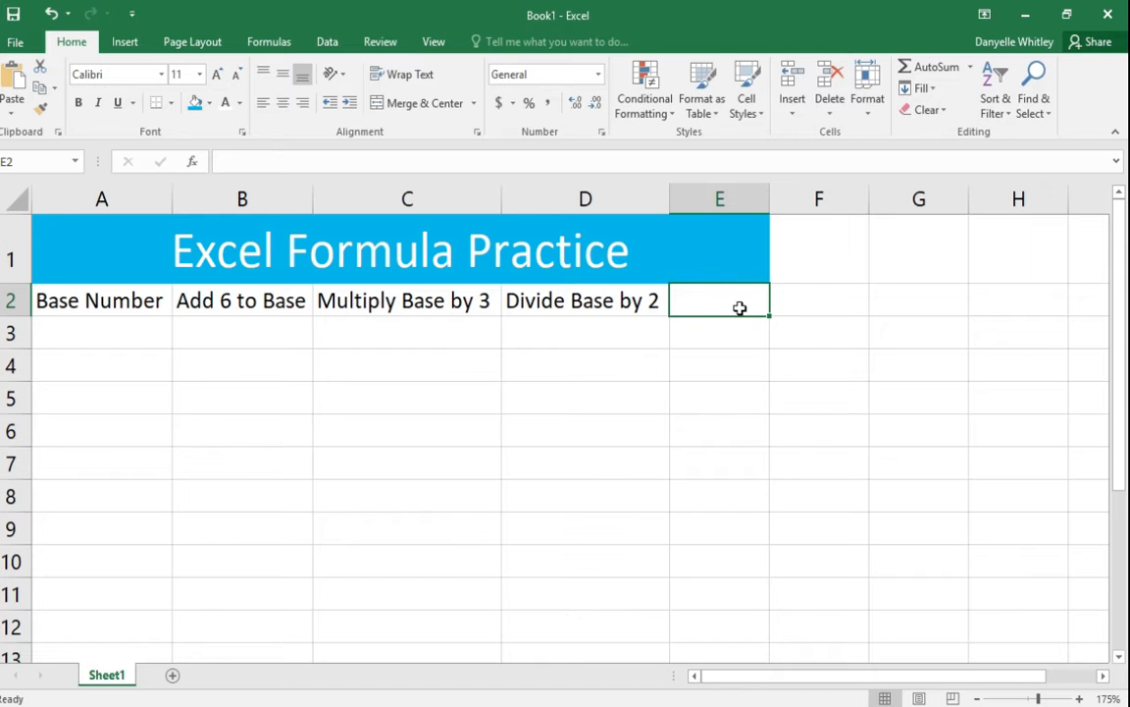
Step: Enter "Average" as the fifth column header in E2 of Book1 and switch back to Excel Formulas.xlsx
type("Average")
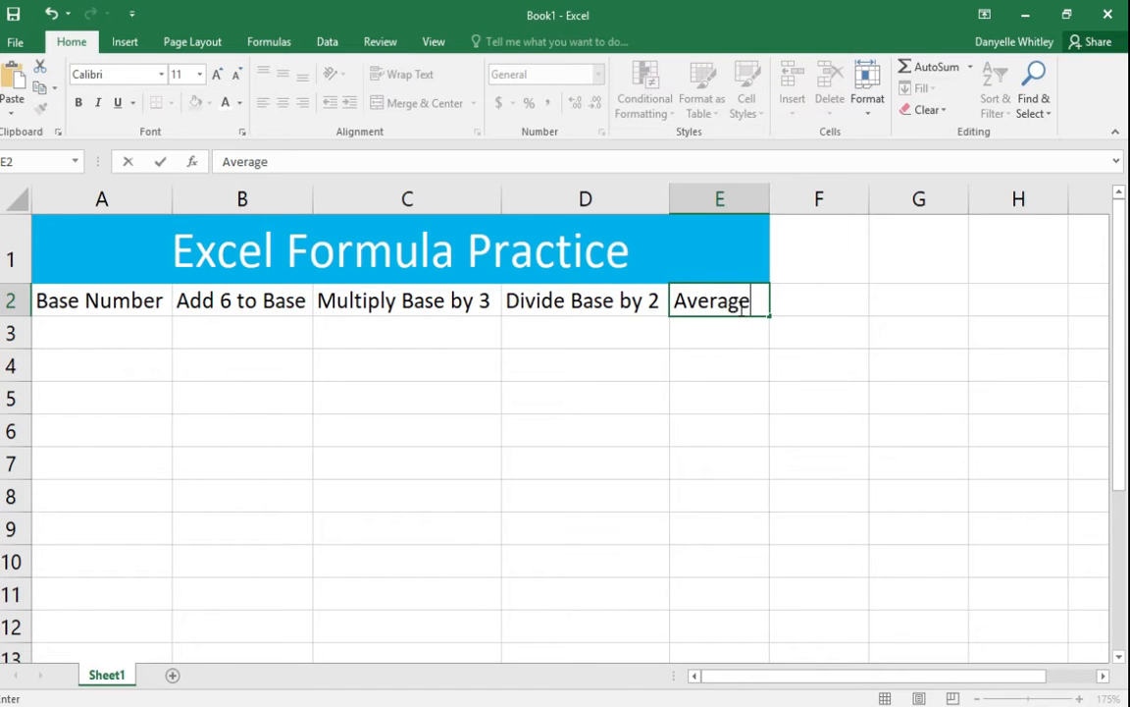
key("Return")
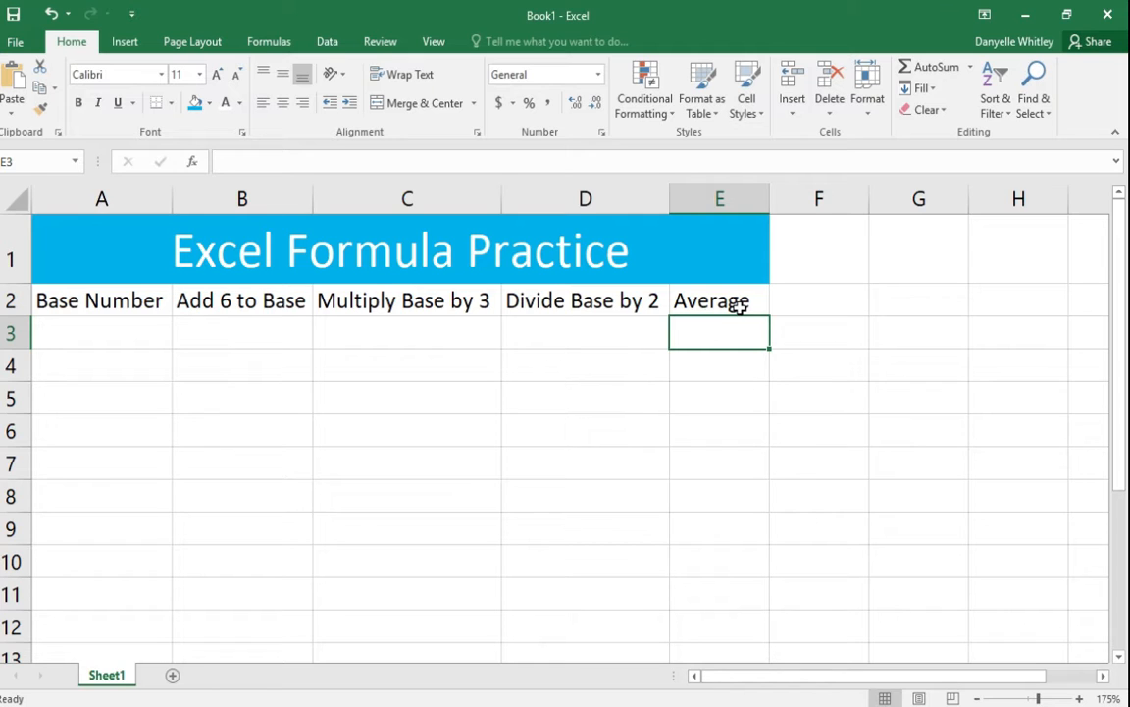
mouse_move(345, 694)
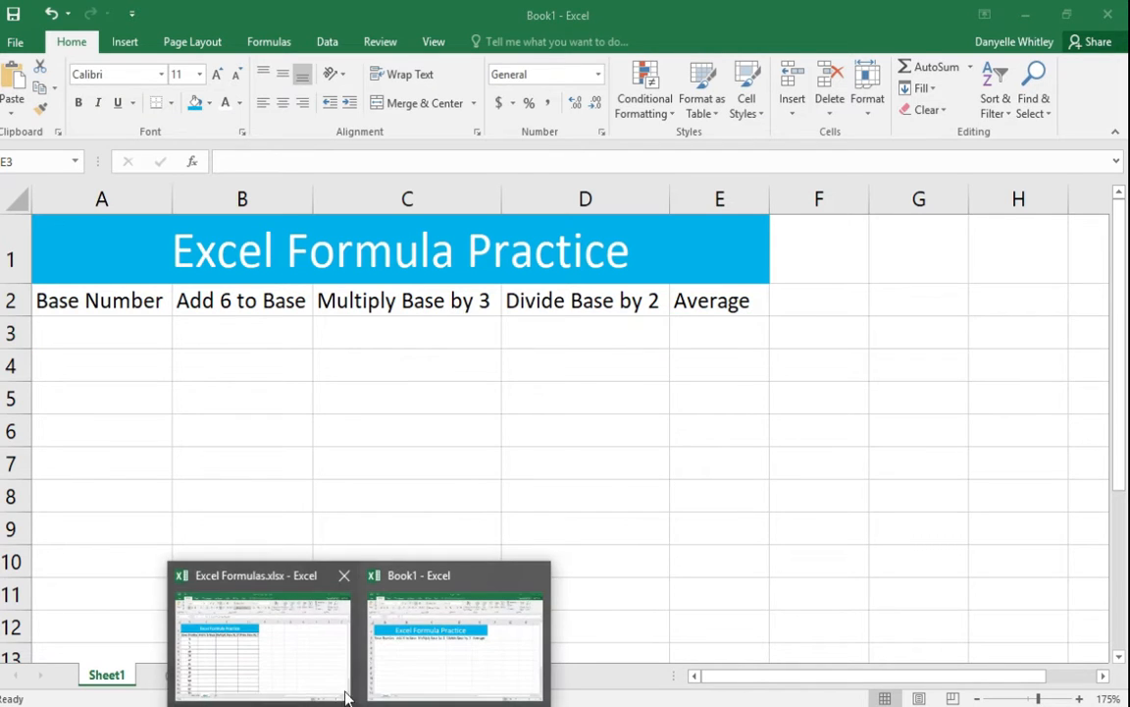
left_click(324, 669)
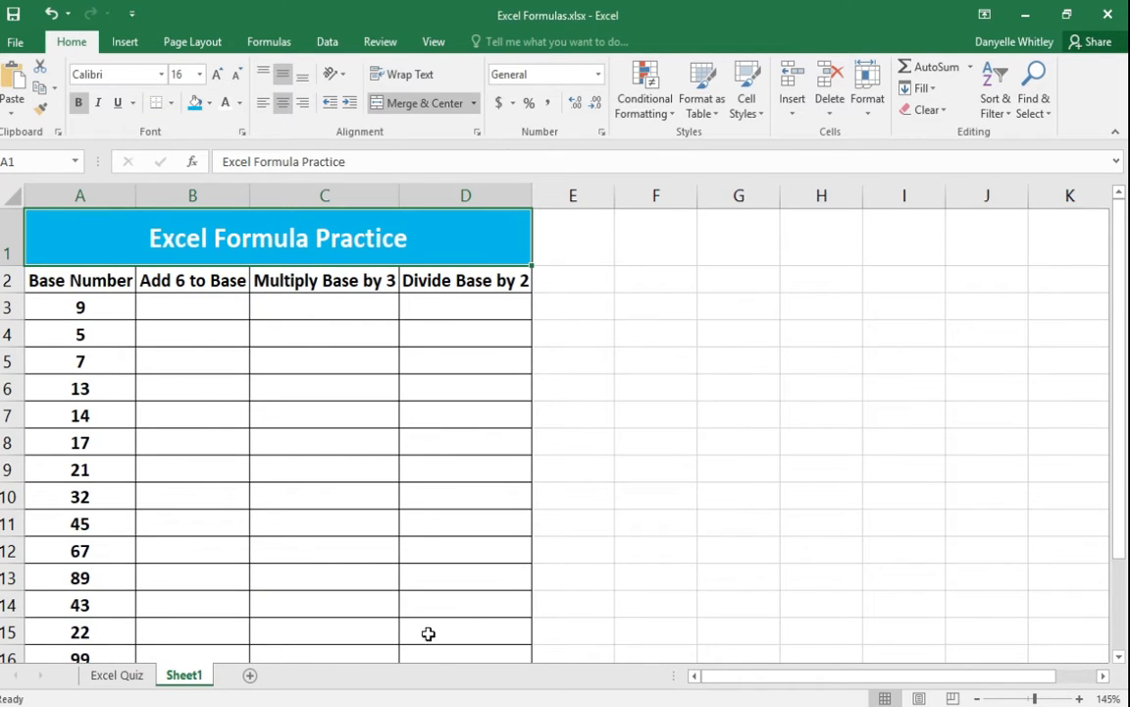
Step: Set the multiple displays option in the Windows display settings to "Extend these displays", keep the changes and close Settings
left_click(14, 705)
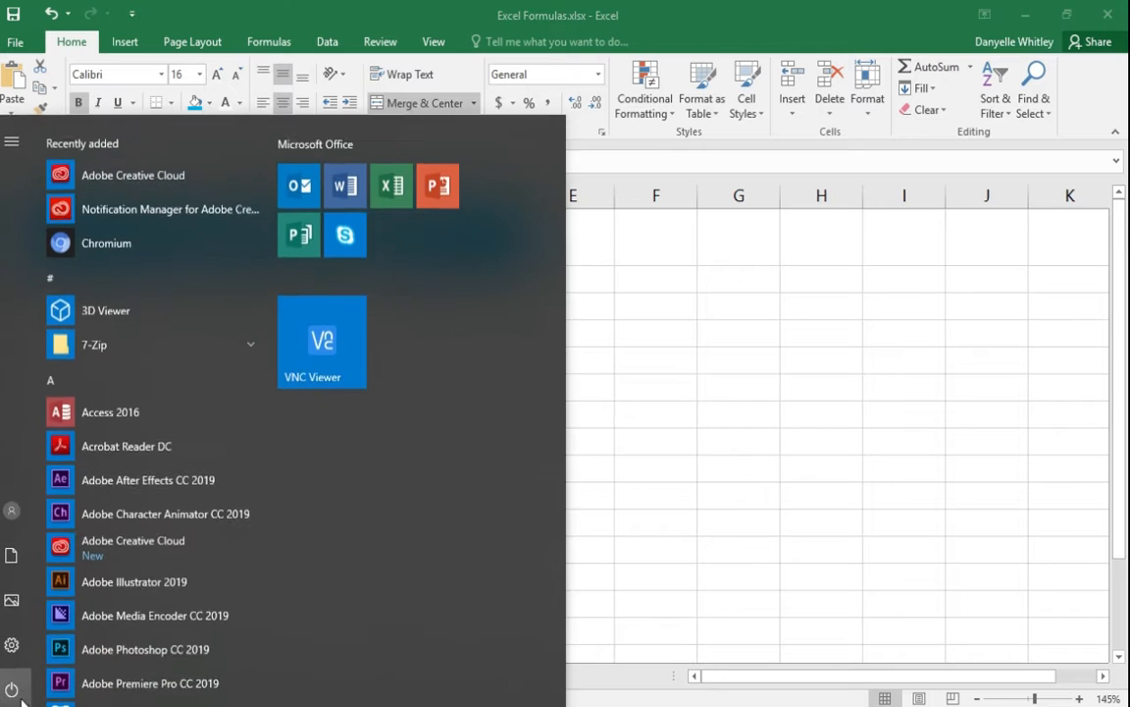
left_click(12, 643)
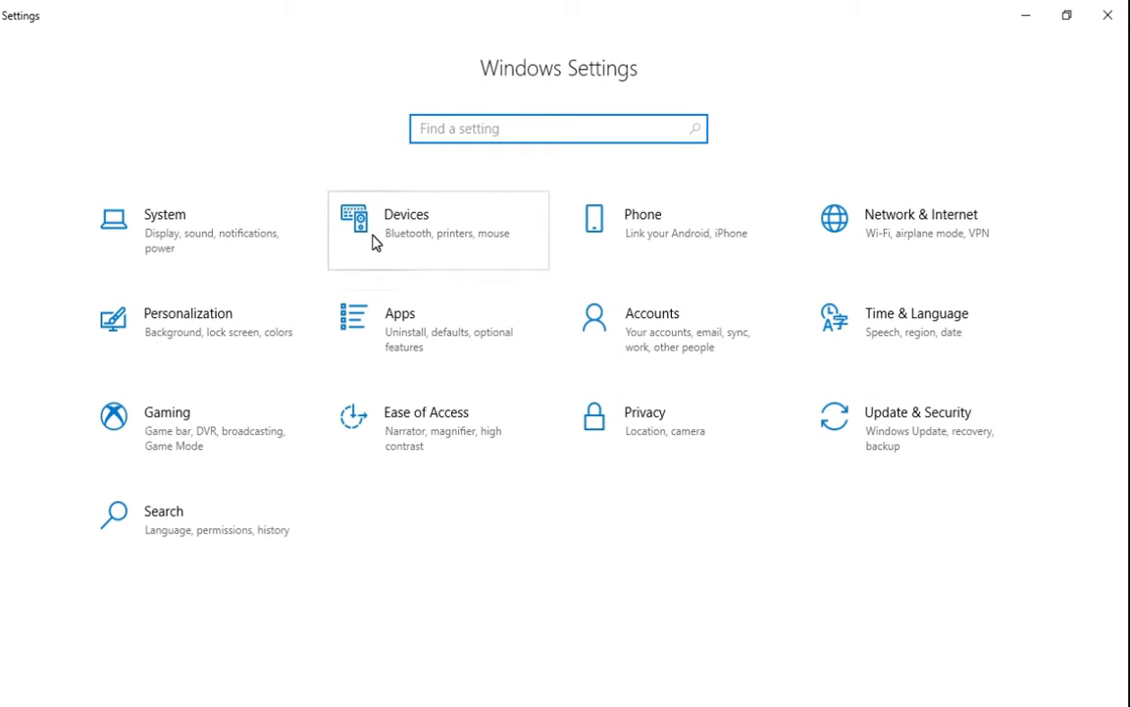
left_click(246, 226)
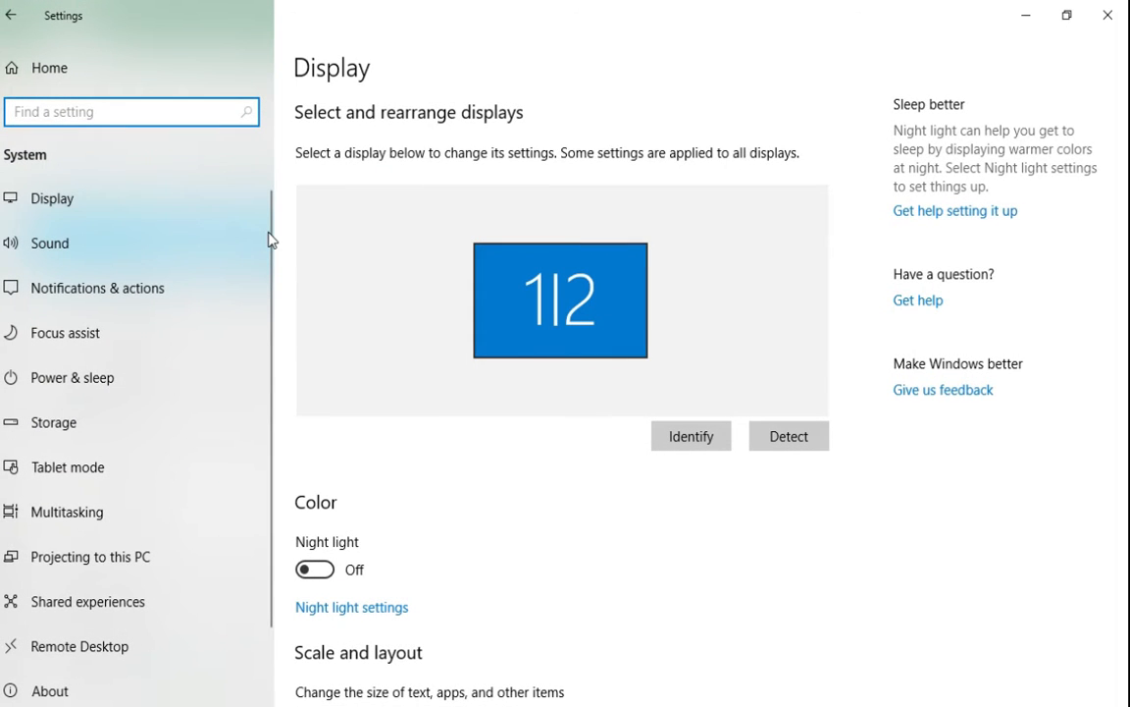
scroll(507, 442, "down", 5)
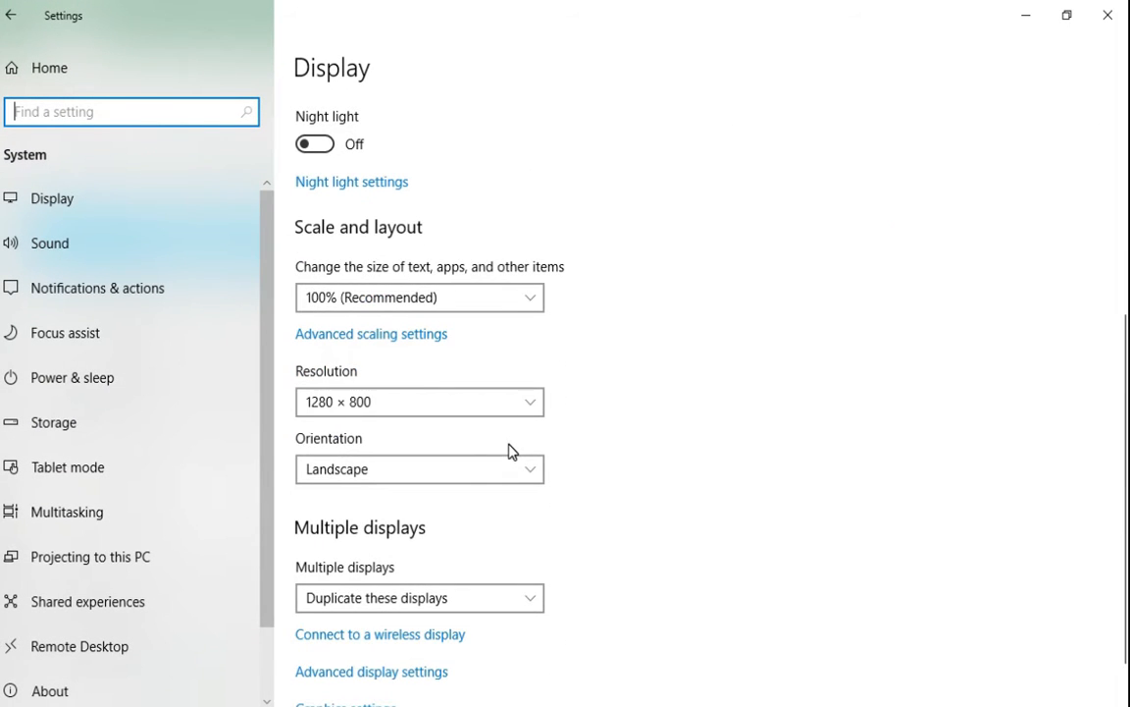
left_click(532, 597)
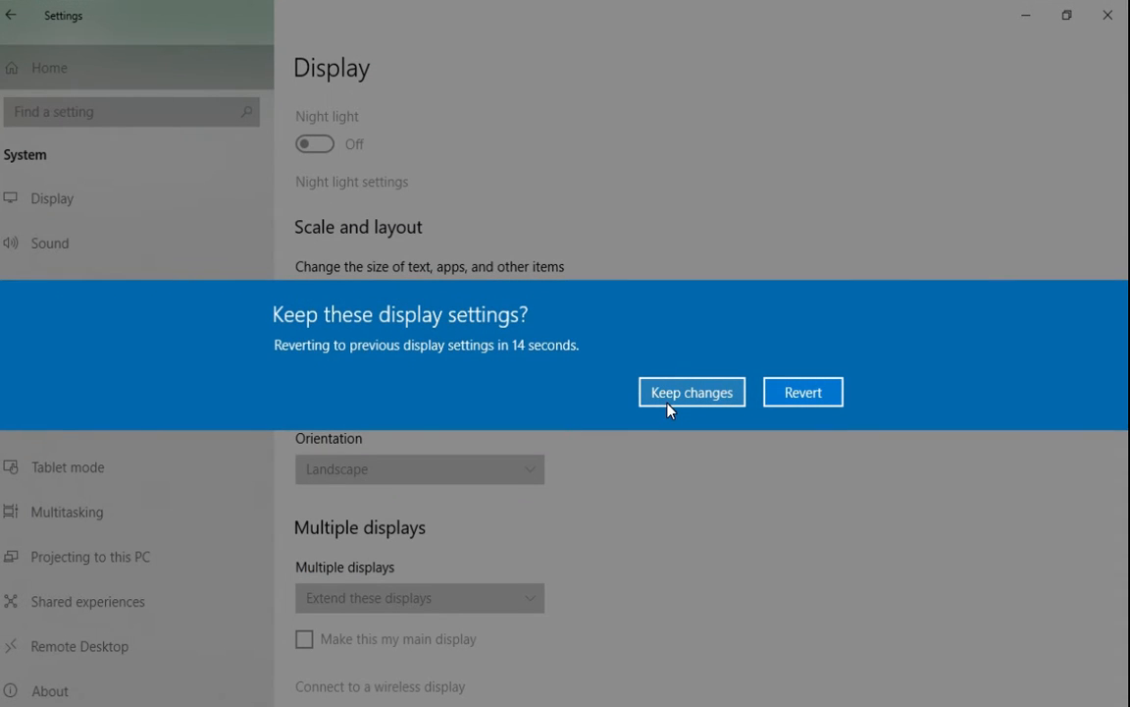
left_click(668, 398)
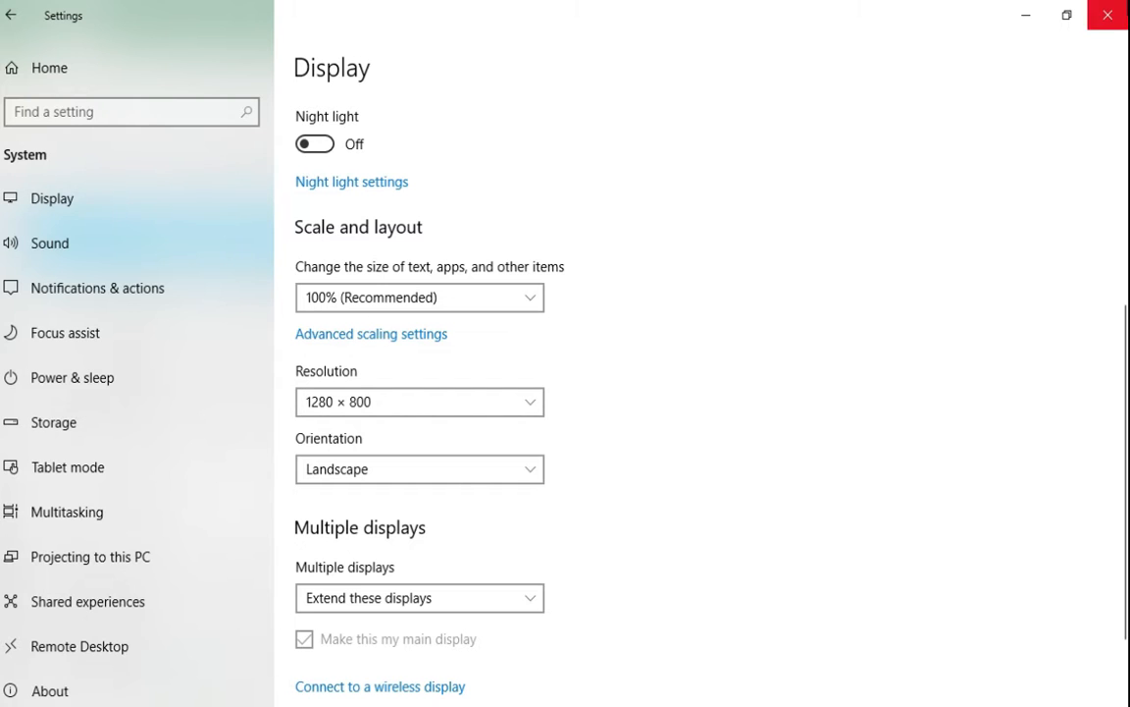
left_click(1109, 15)
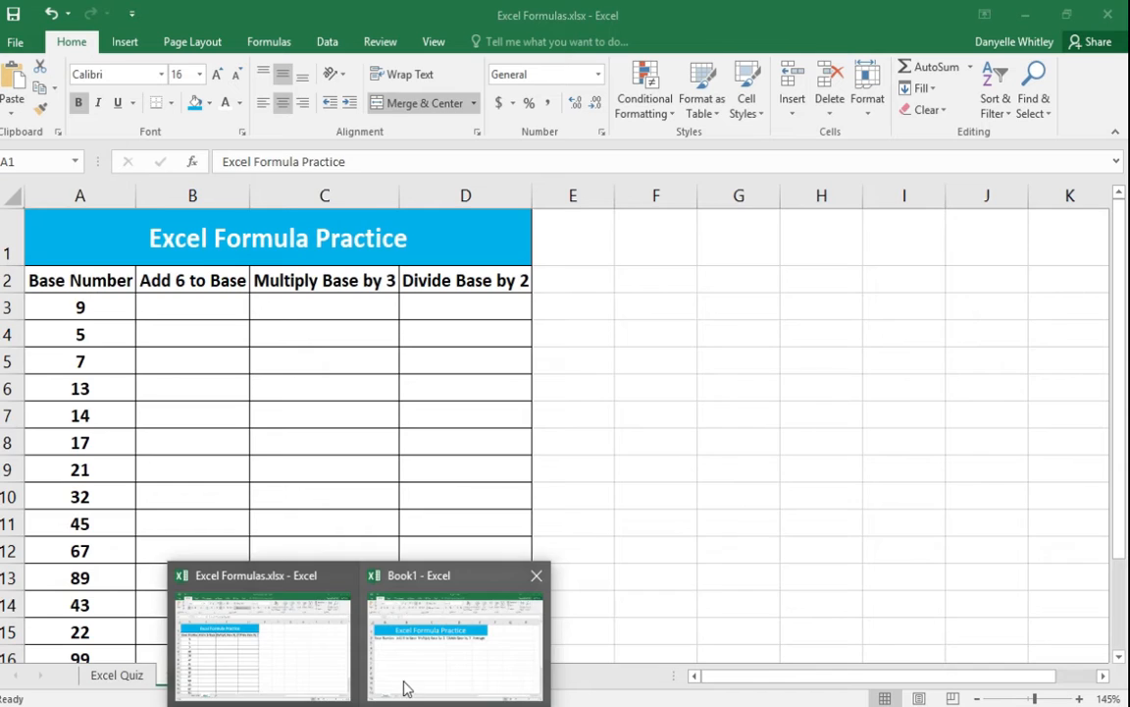
Step: Examine the base numbers down to the Totals row on Sheet1 of Excel Formulas.xlsx
left_click(365, 618)
left_click_drag(189, 20, 1123, 29)
left_click_drag(652, 15, 1010, 109)
left_click_drag(33, 97, 268, 2)
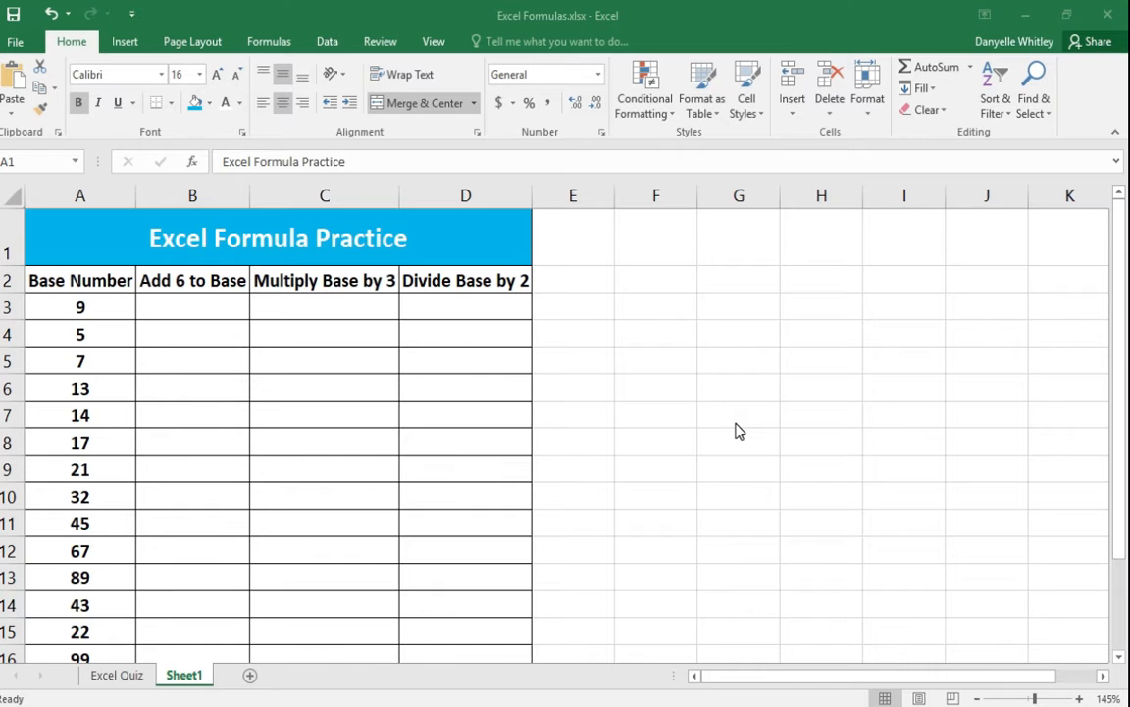
scroll(737, 427, "down", 1)
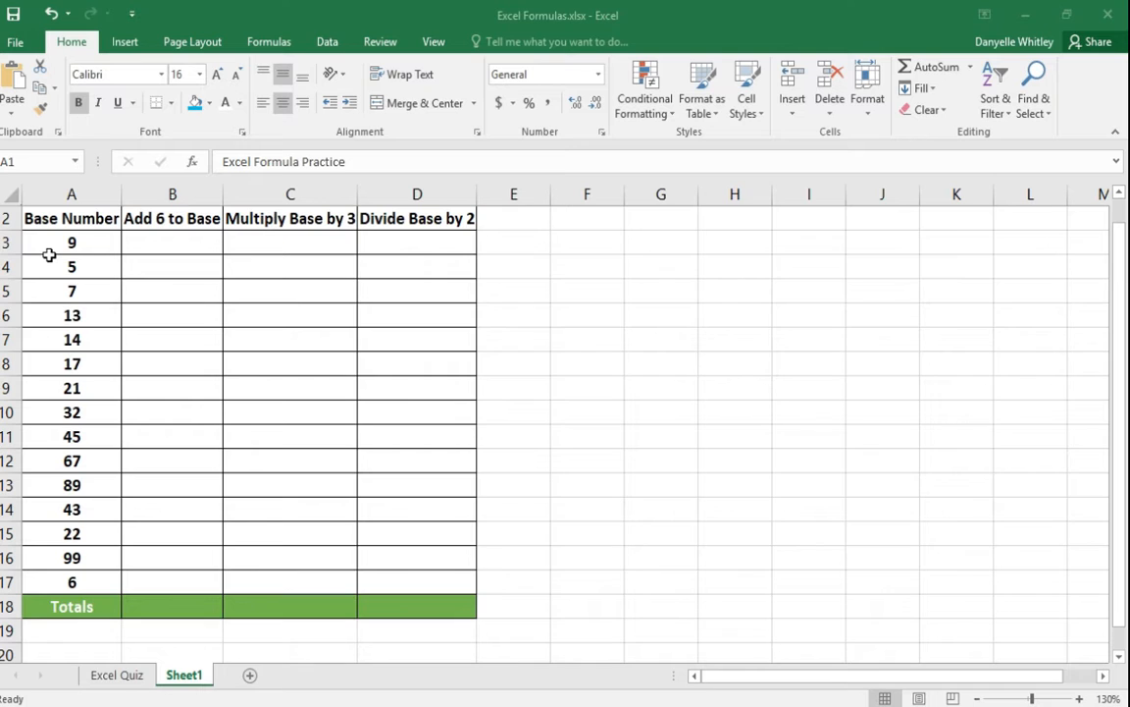
double_click(50, 255)
type("=")
type("=")
key("Escape")
type("=")
key("Escape")
type("=")
key("Escape")
type("=")
key("Escape")
type("=")
key("Escape")
type("=")
key("Escape")
type("=")
key("Escape")
type("=")
key("Escape")
type("=")
key("Escape")
left_click(171, 104)
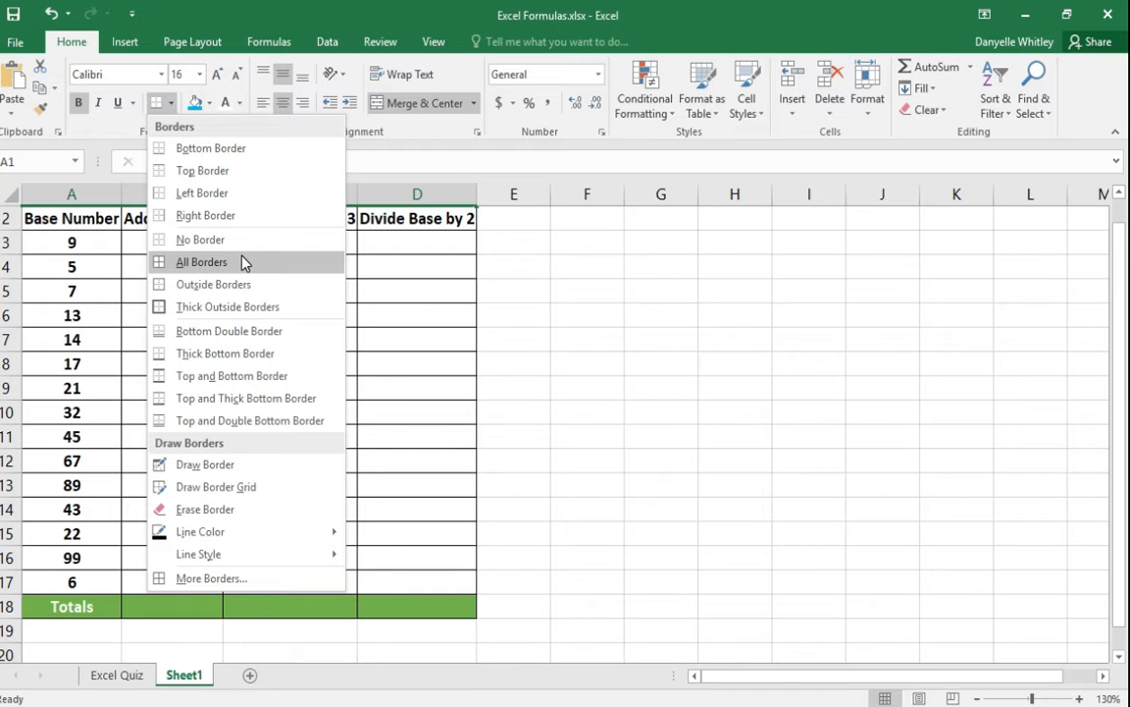
left_click(649, 290)
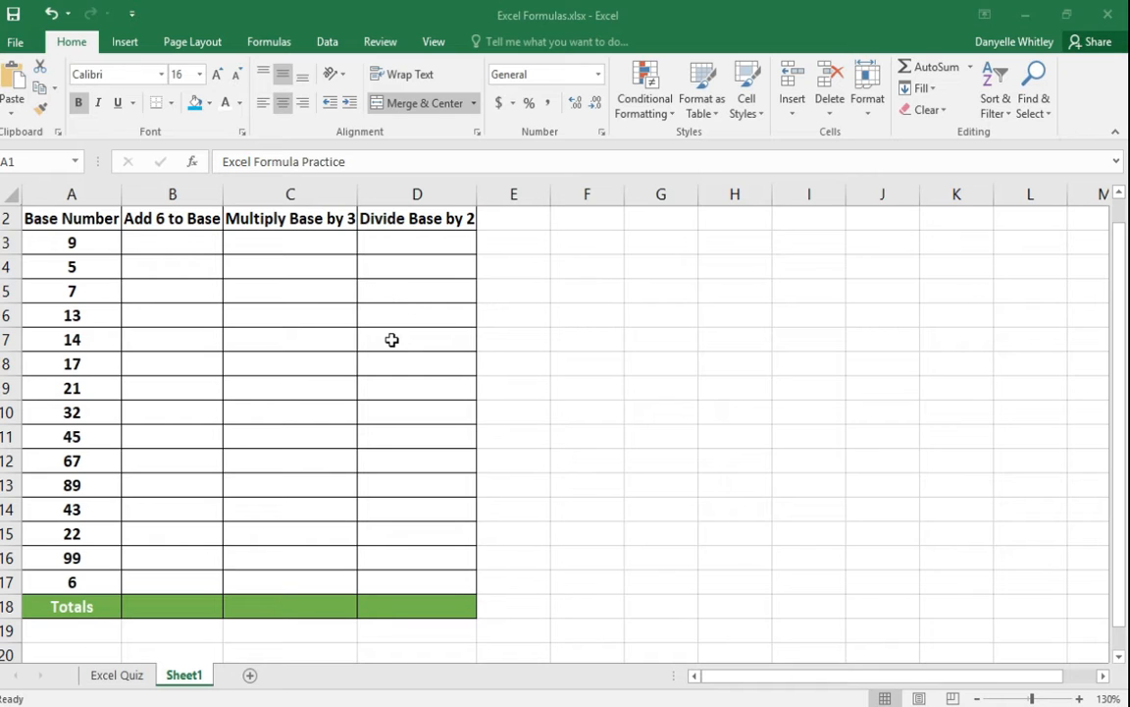
double_click(332, 307)
key("Escape")
double_click(726, 435)
left_click(908, 452)
left_click(171, 240)
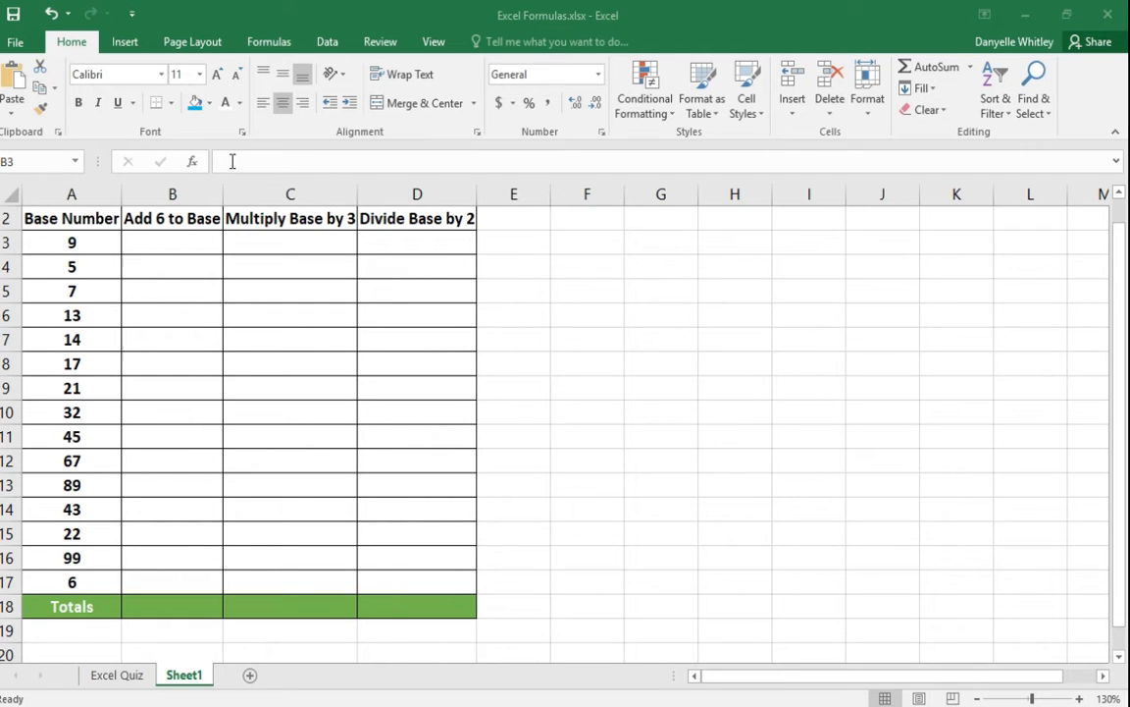
left_click(233, 161)
key("Escape")
left_click(320, 161)
key("Escape")
left_click(270, 160)
left_click(88, 338)
left_click(275, 161)
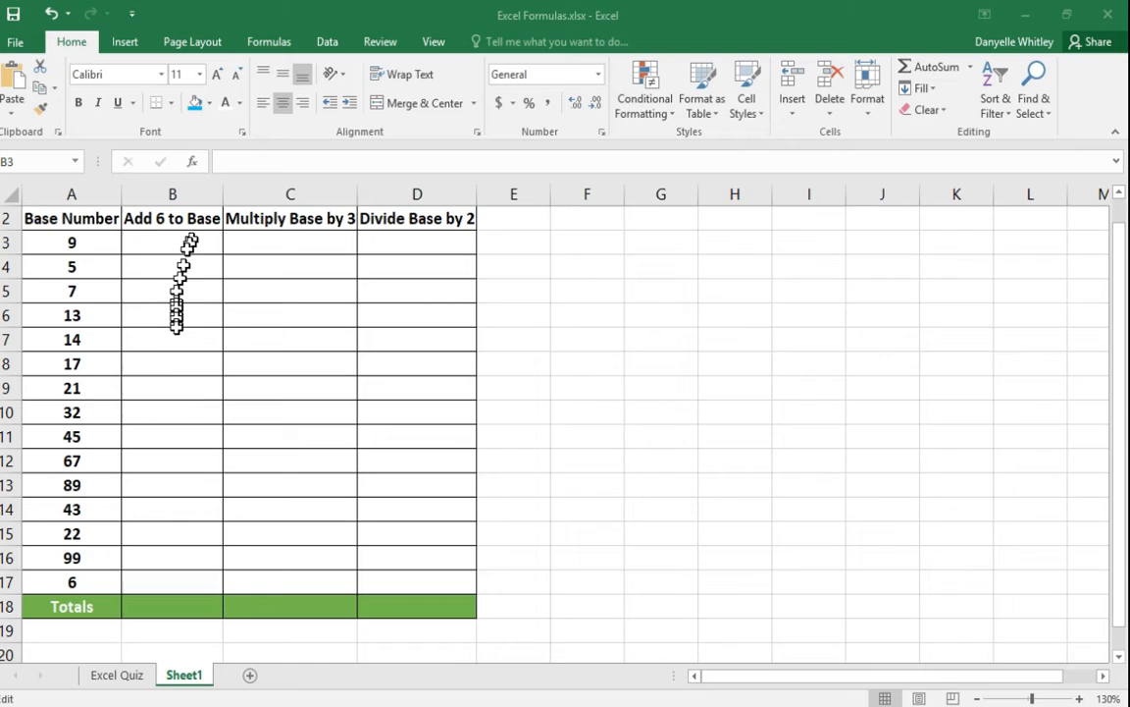
left_click(157, 368)
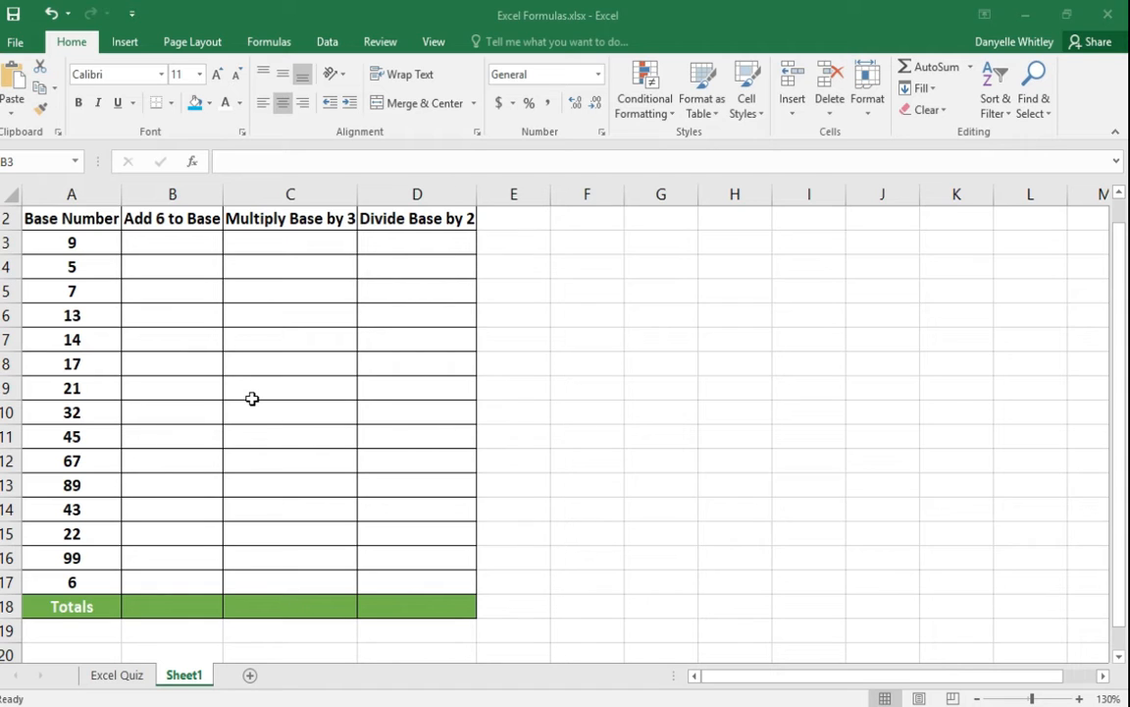
type("=")
left_click(114, 400)
key("Escape")
double_click(187, 424)
key("Left")
key("Escape")
left_click(279, 161)
left_click(62, 337)
key("Escape")
type("=")
key("Left")
key("Escape")
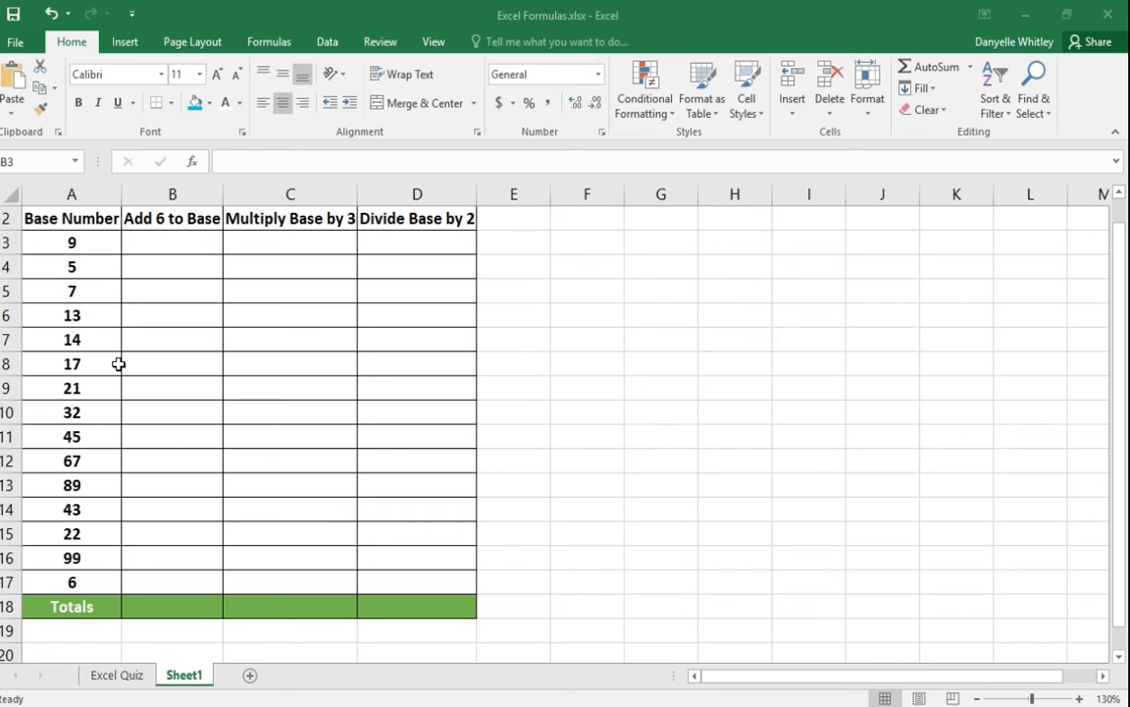